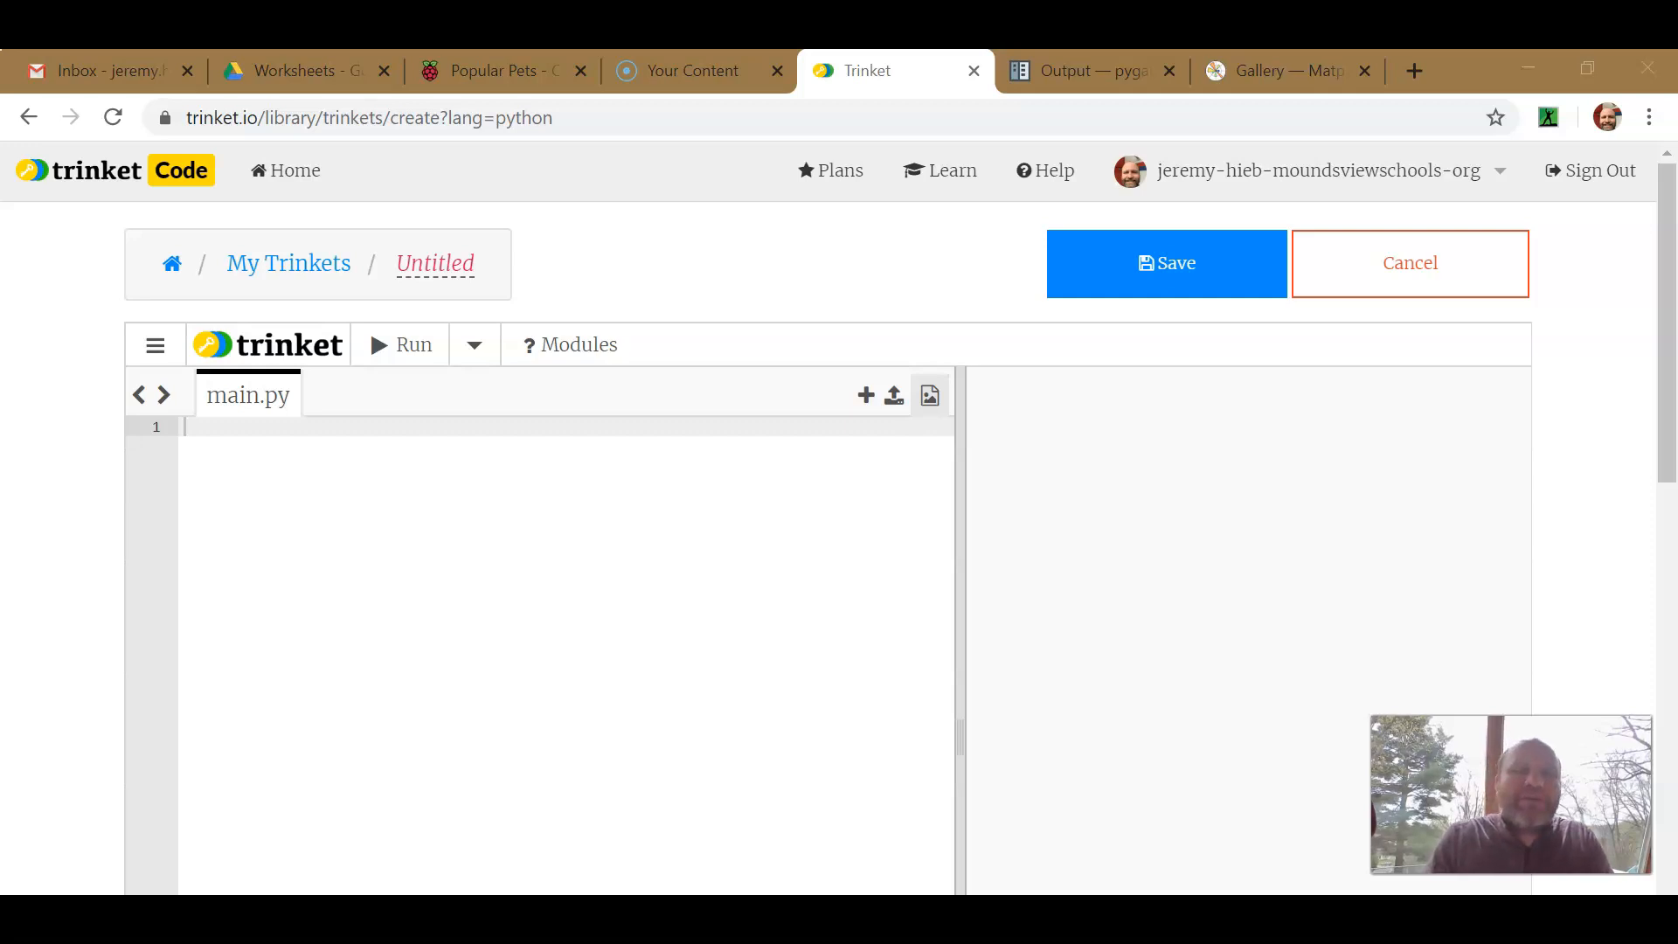
- Write import pygal, piechart = pygal.Pie() and piechart.render() in main.py, then run it
left_click(531, 441)
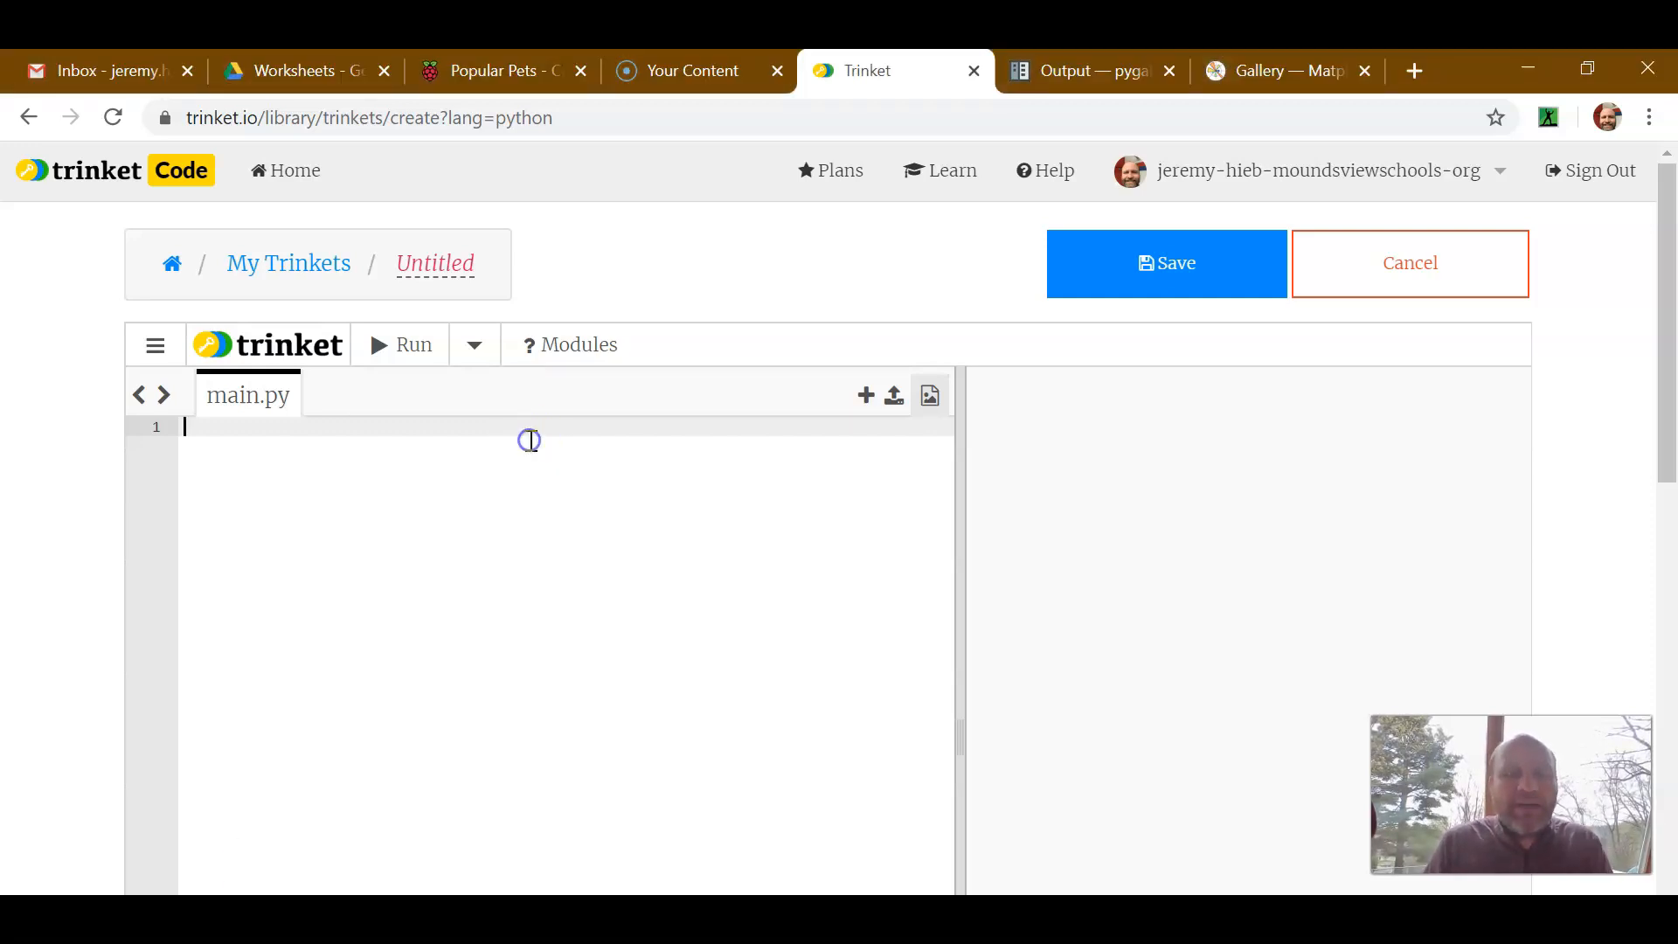
type("import py")
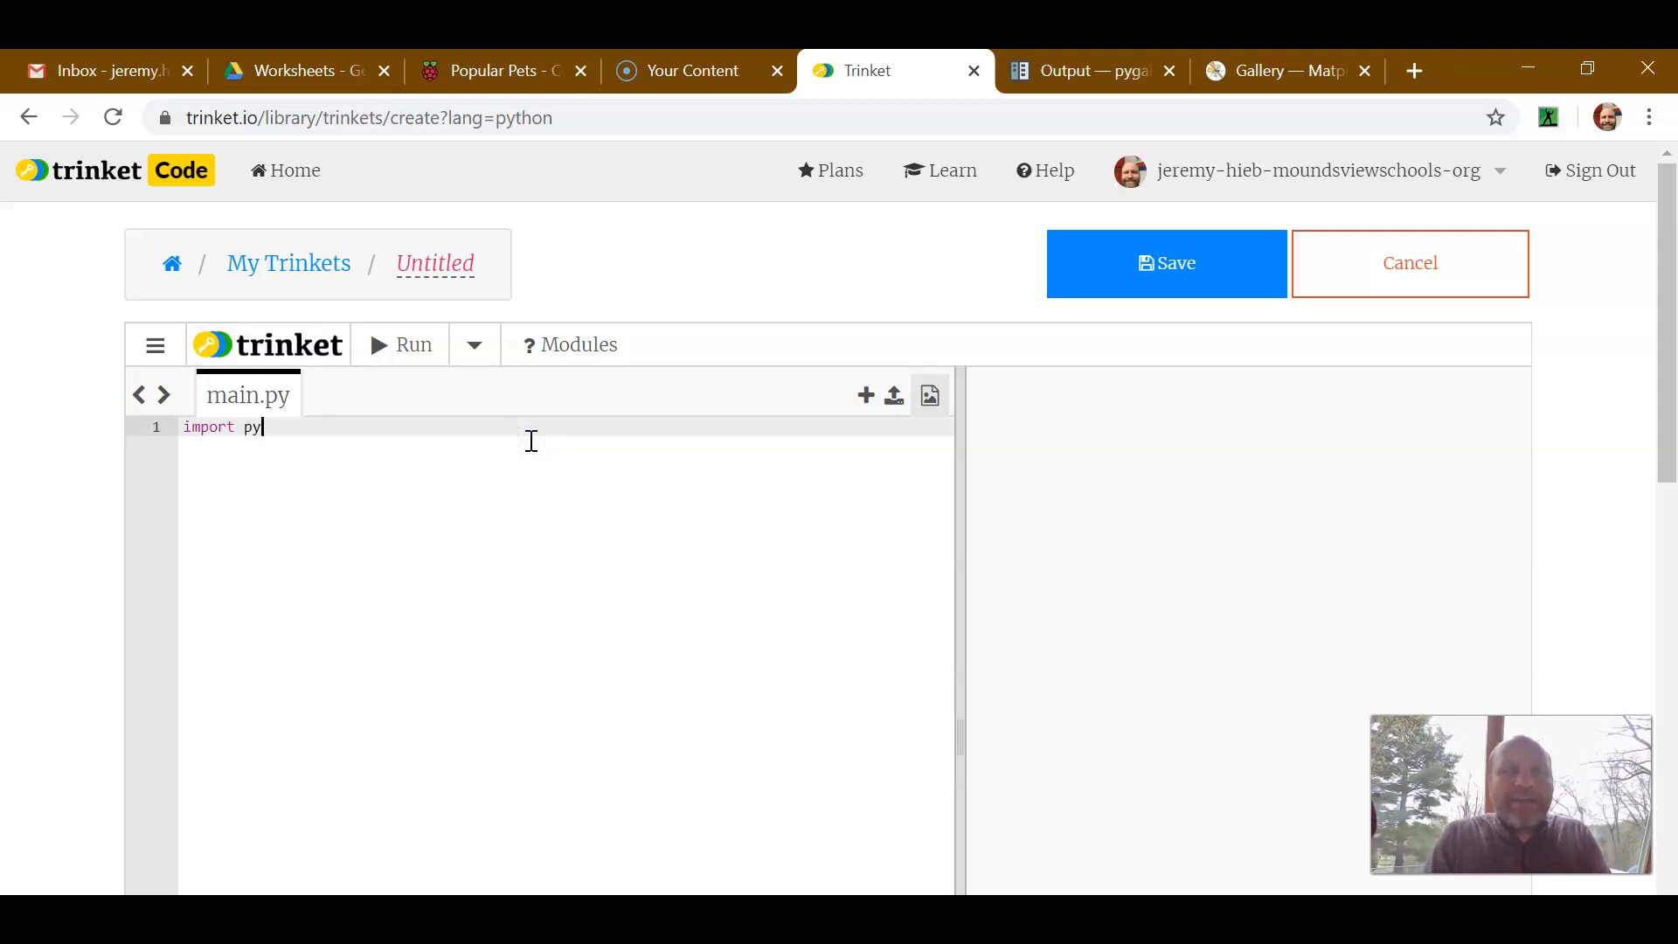
type("gal")
key("Return")
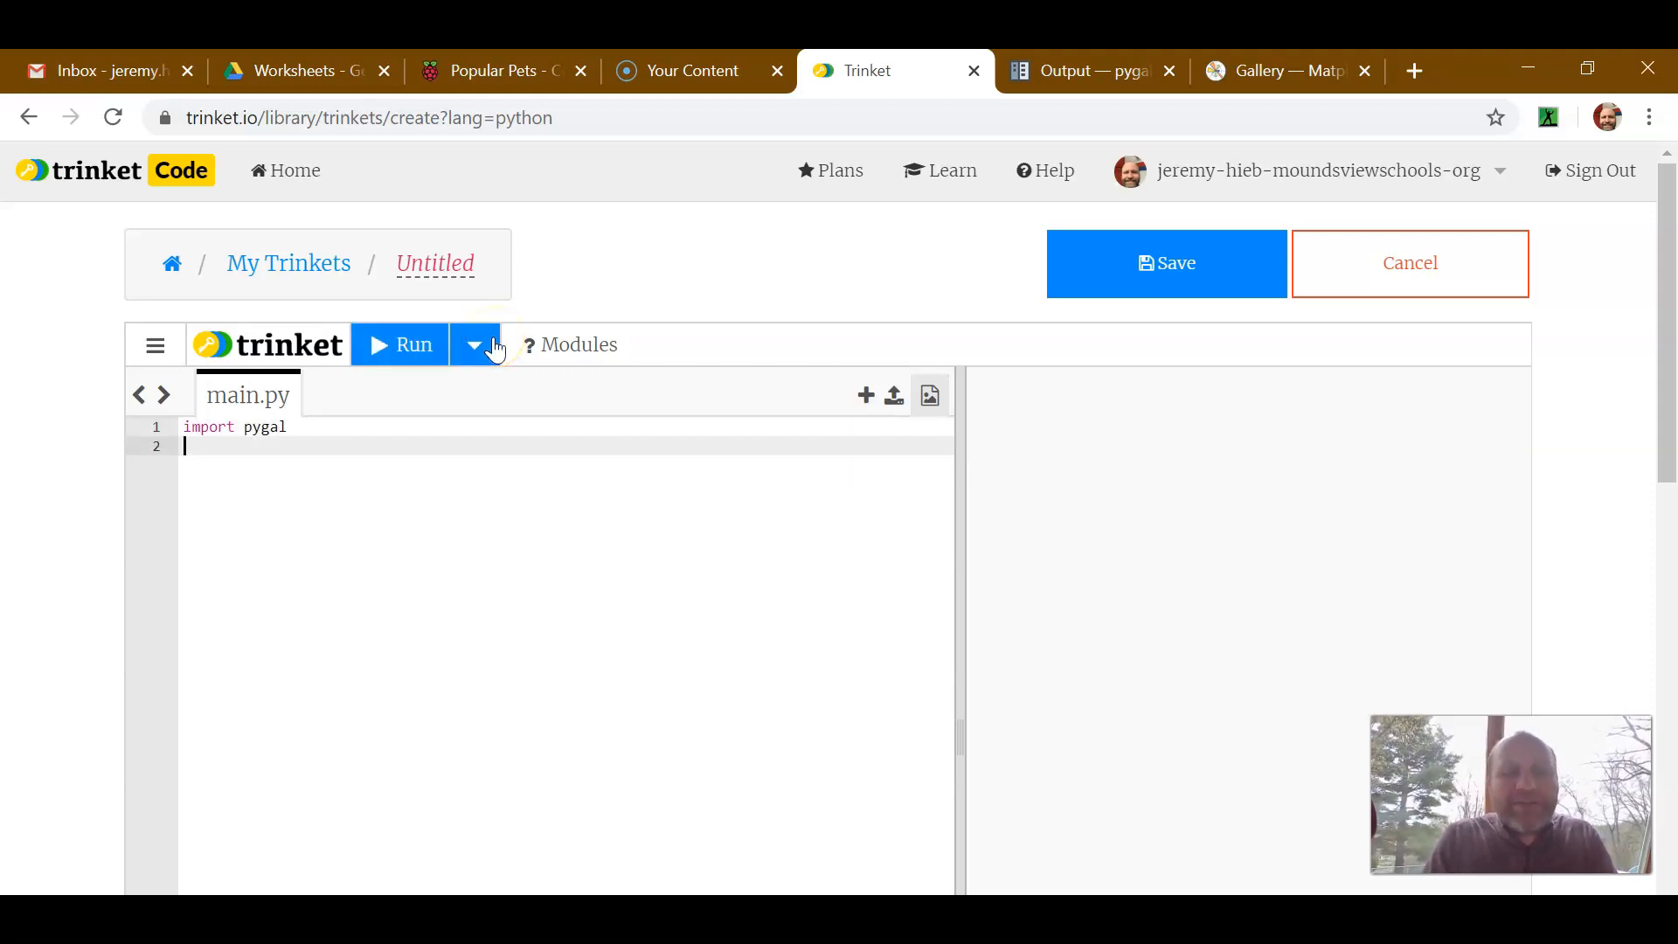
type("piec")
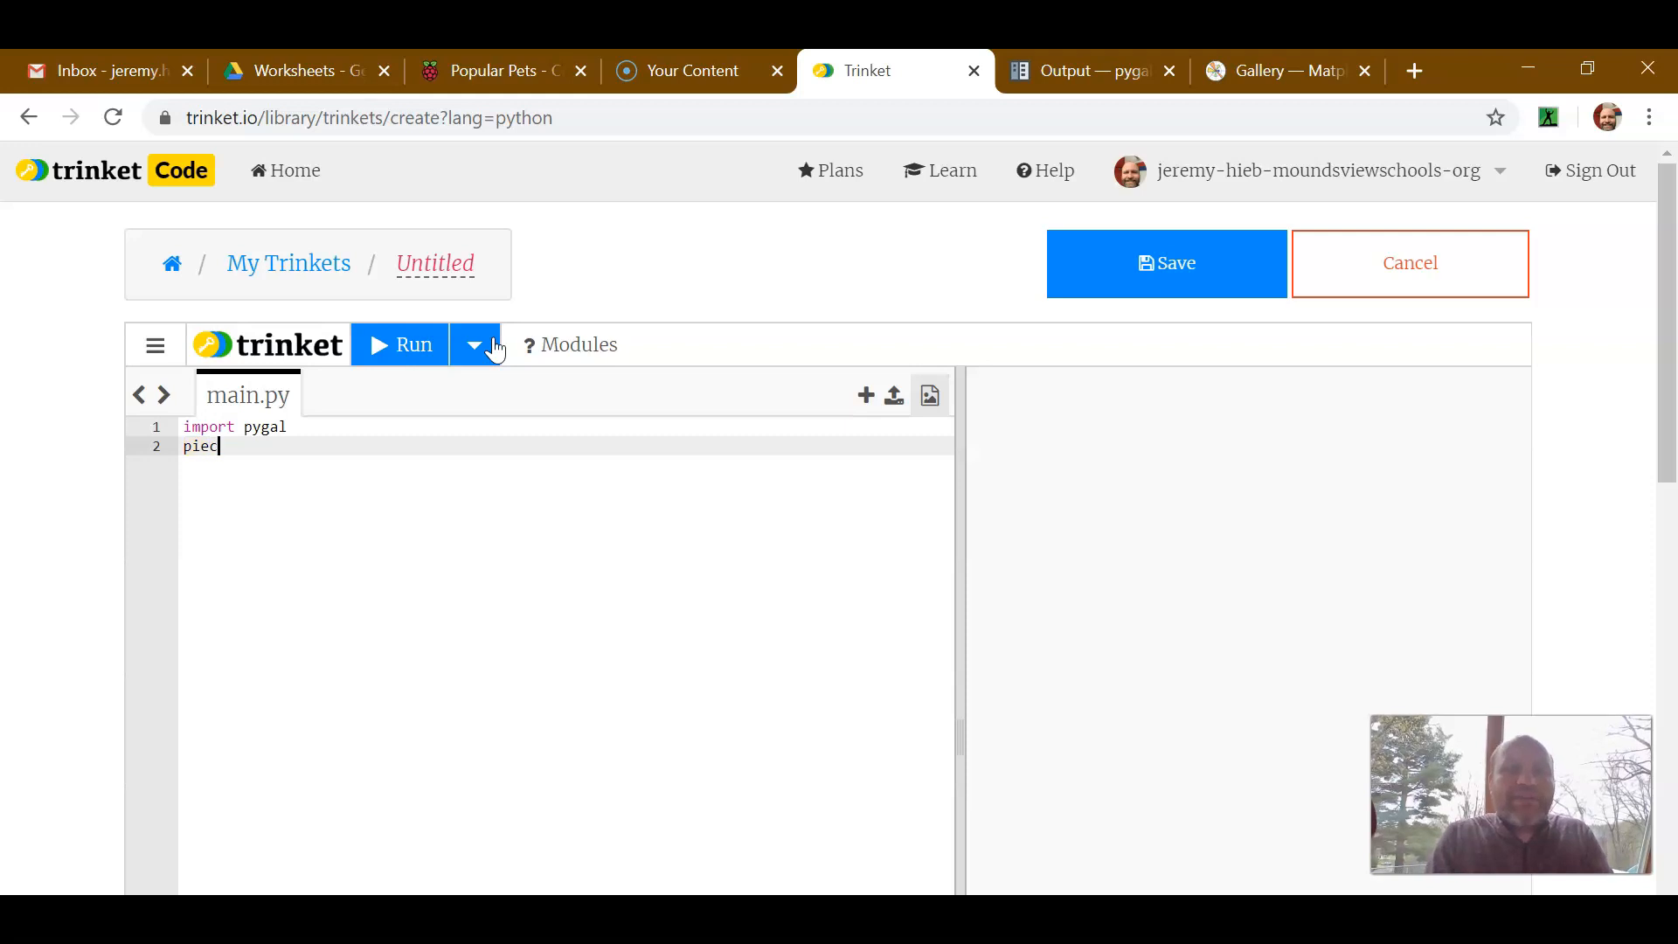
type("hart = p")
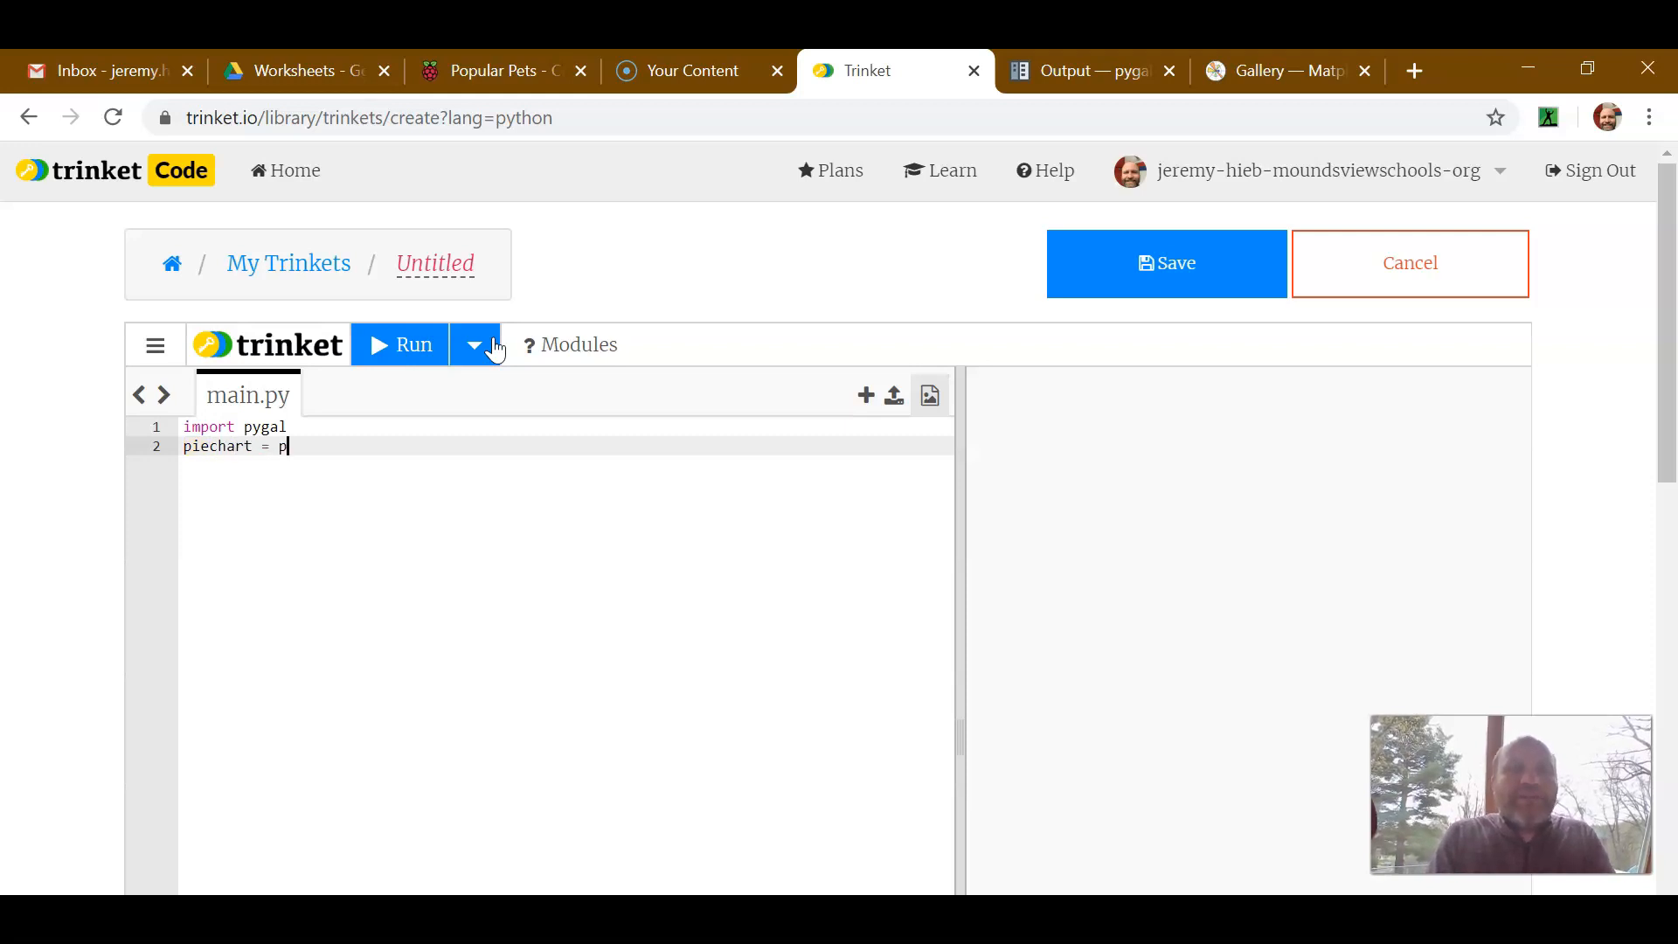
type("ygal.Pi")
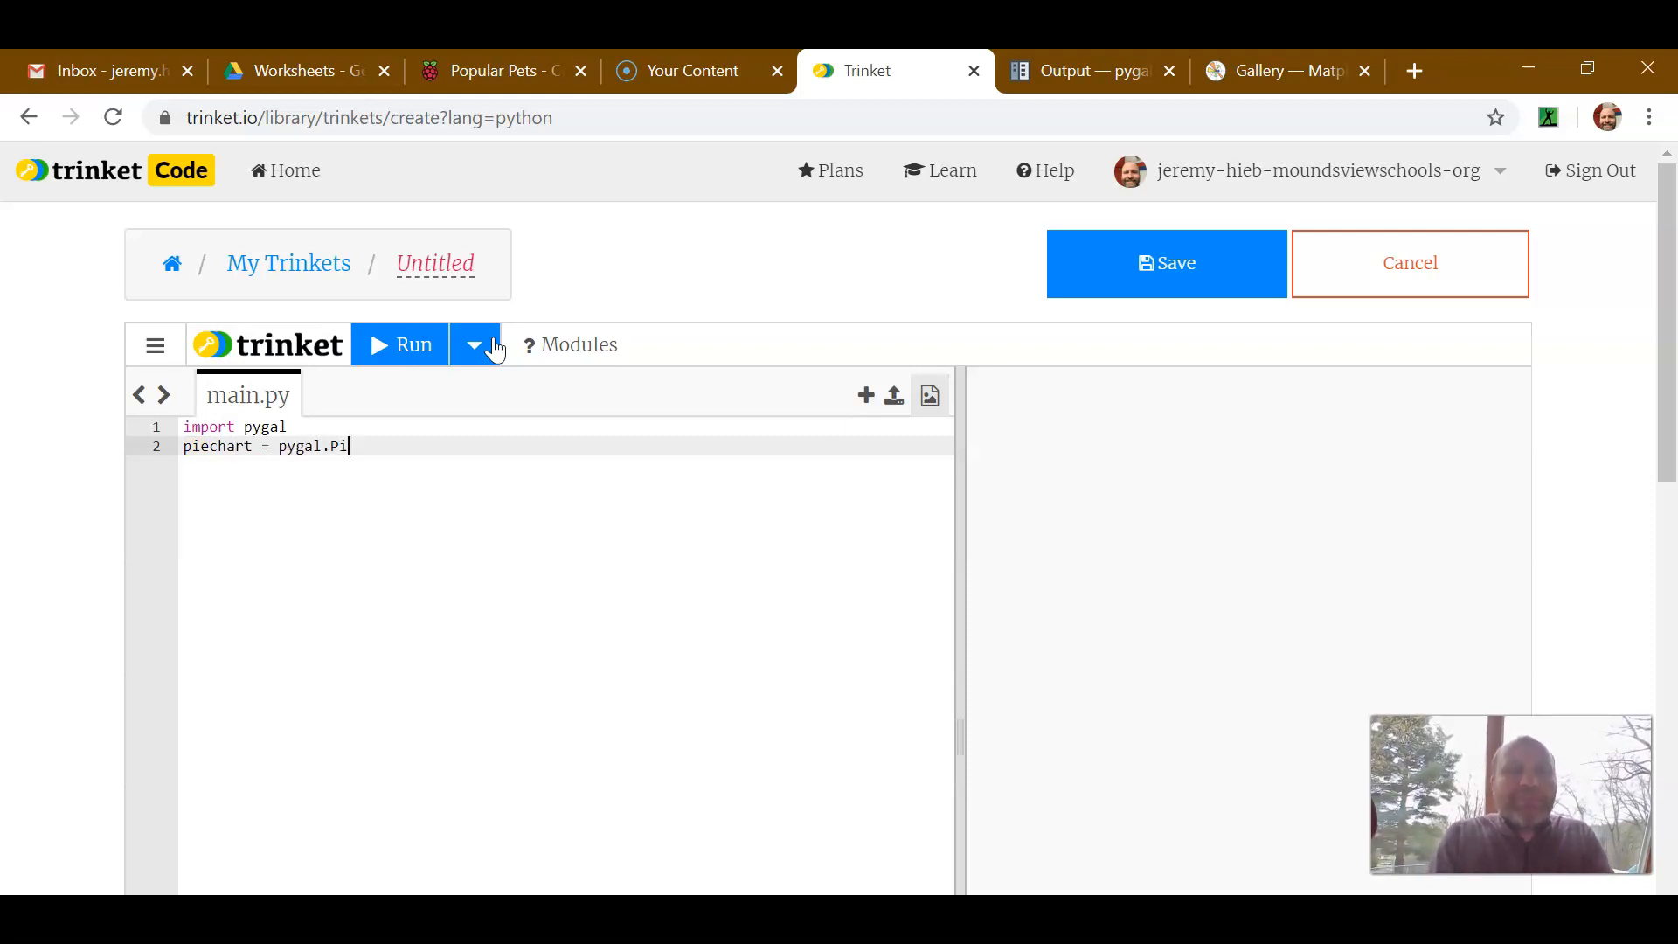
type("e(")
key("BackSpace")
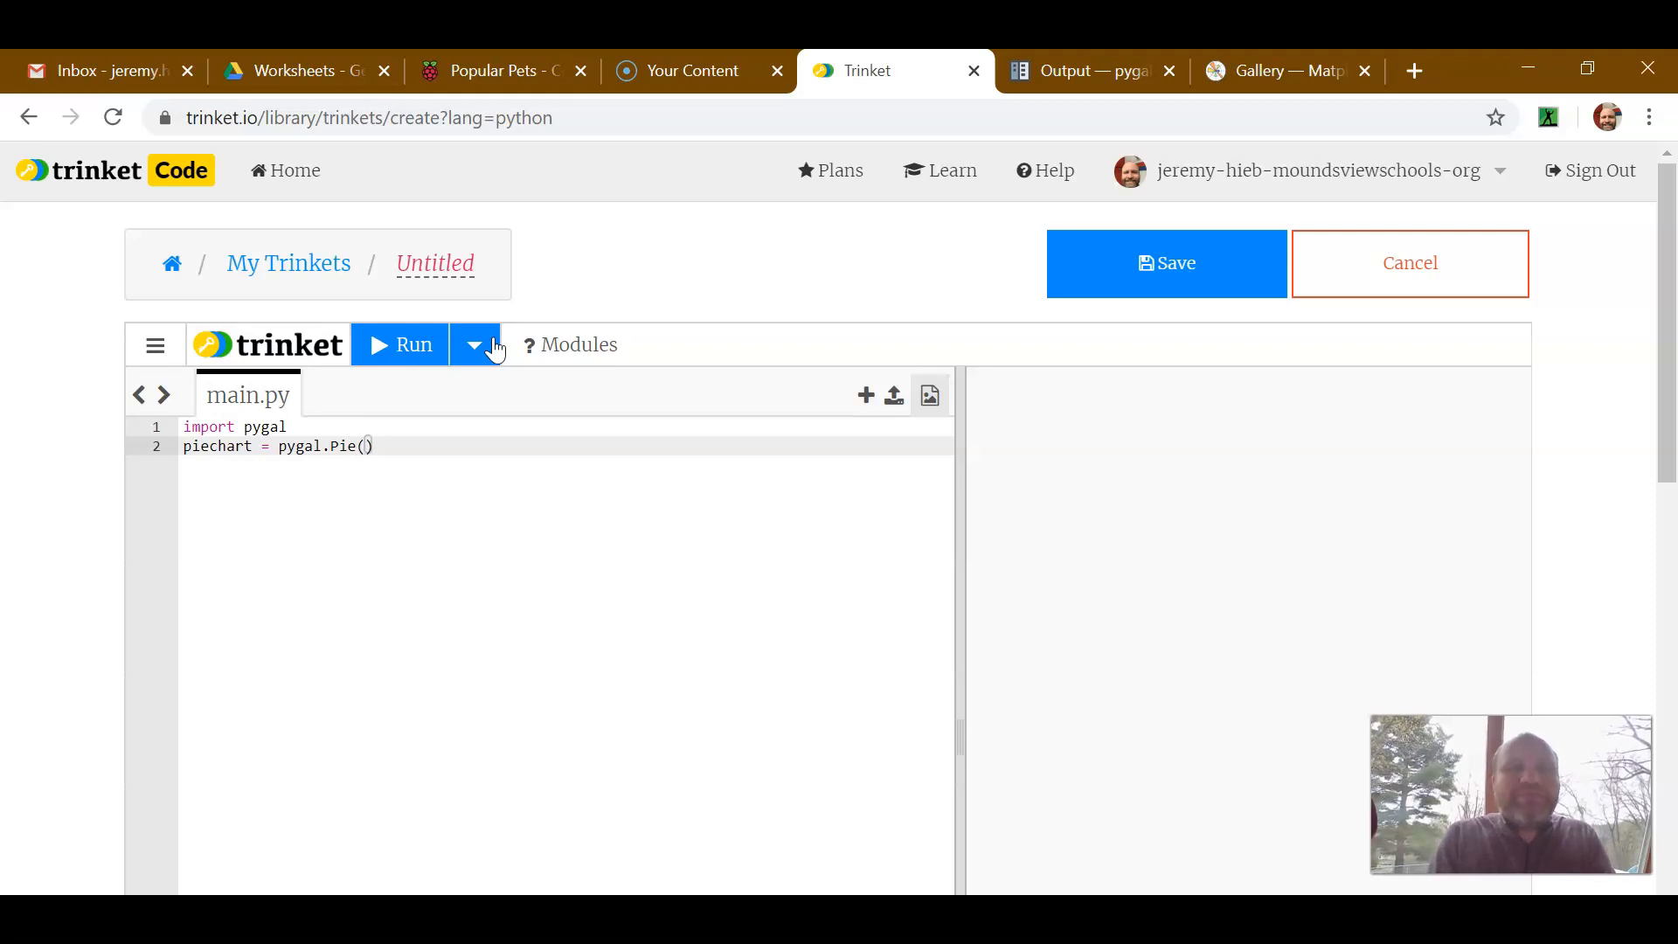
key("End")
key("Return")
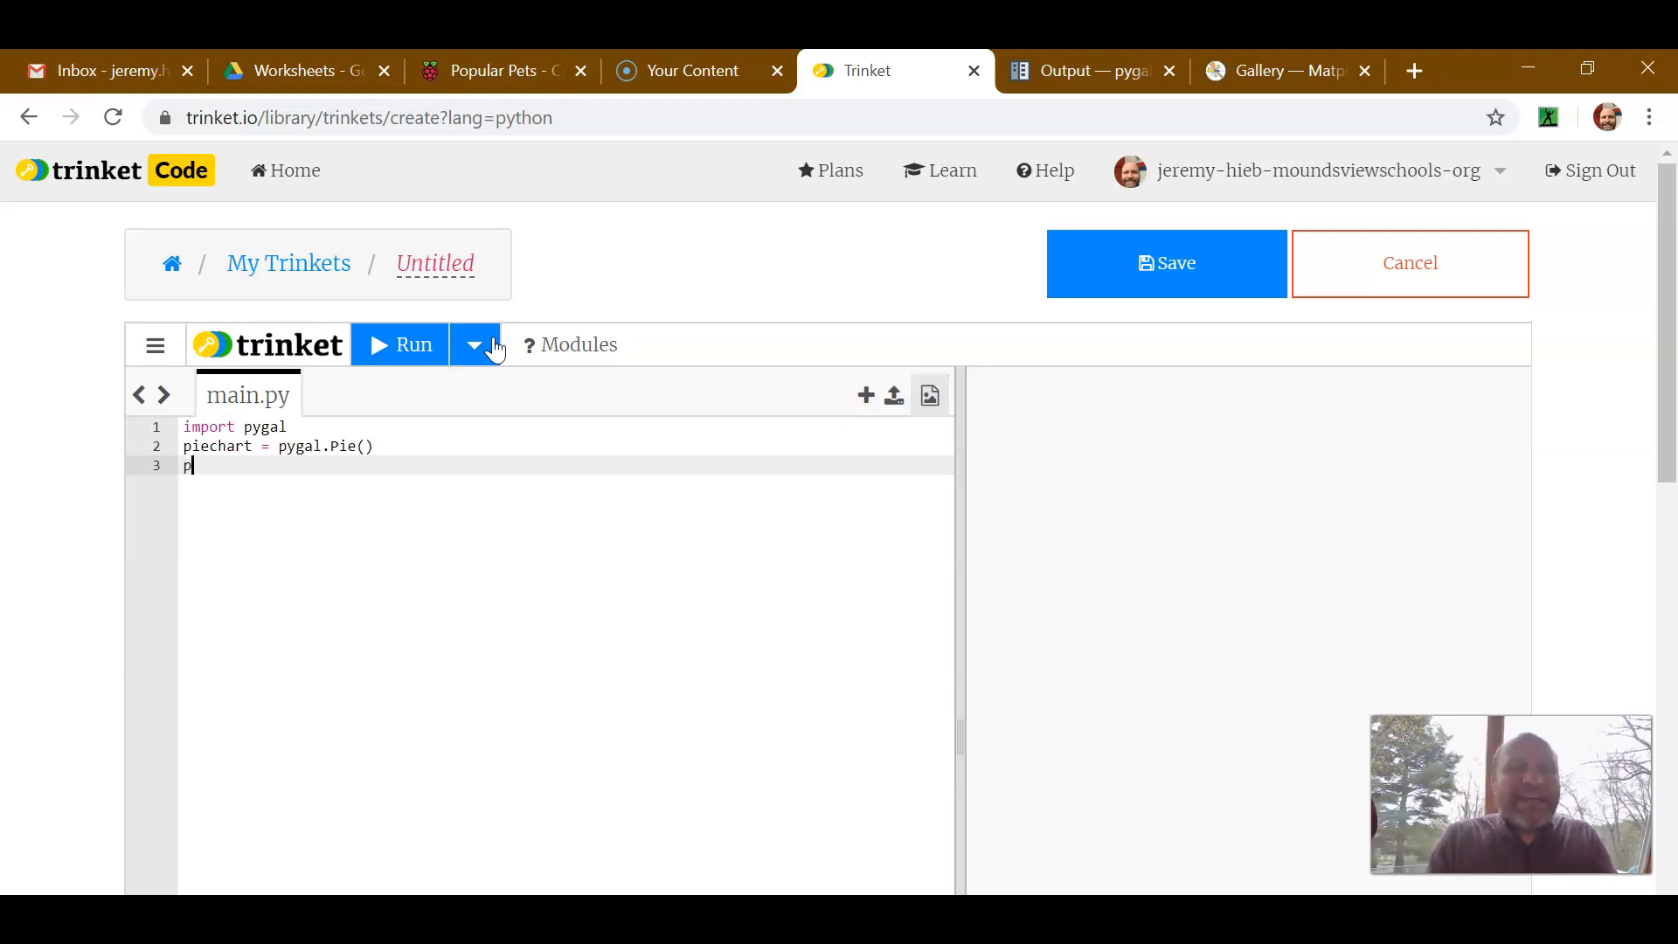
type("iech")
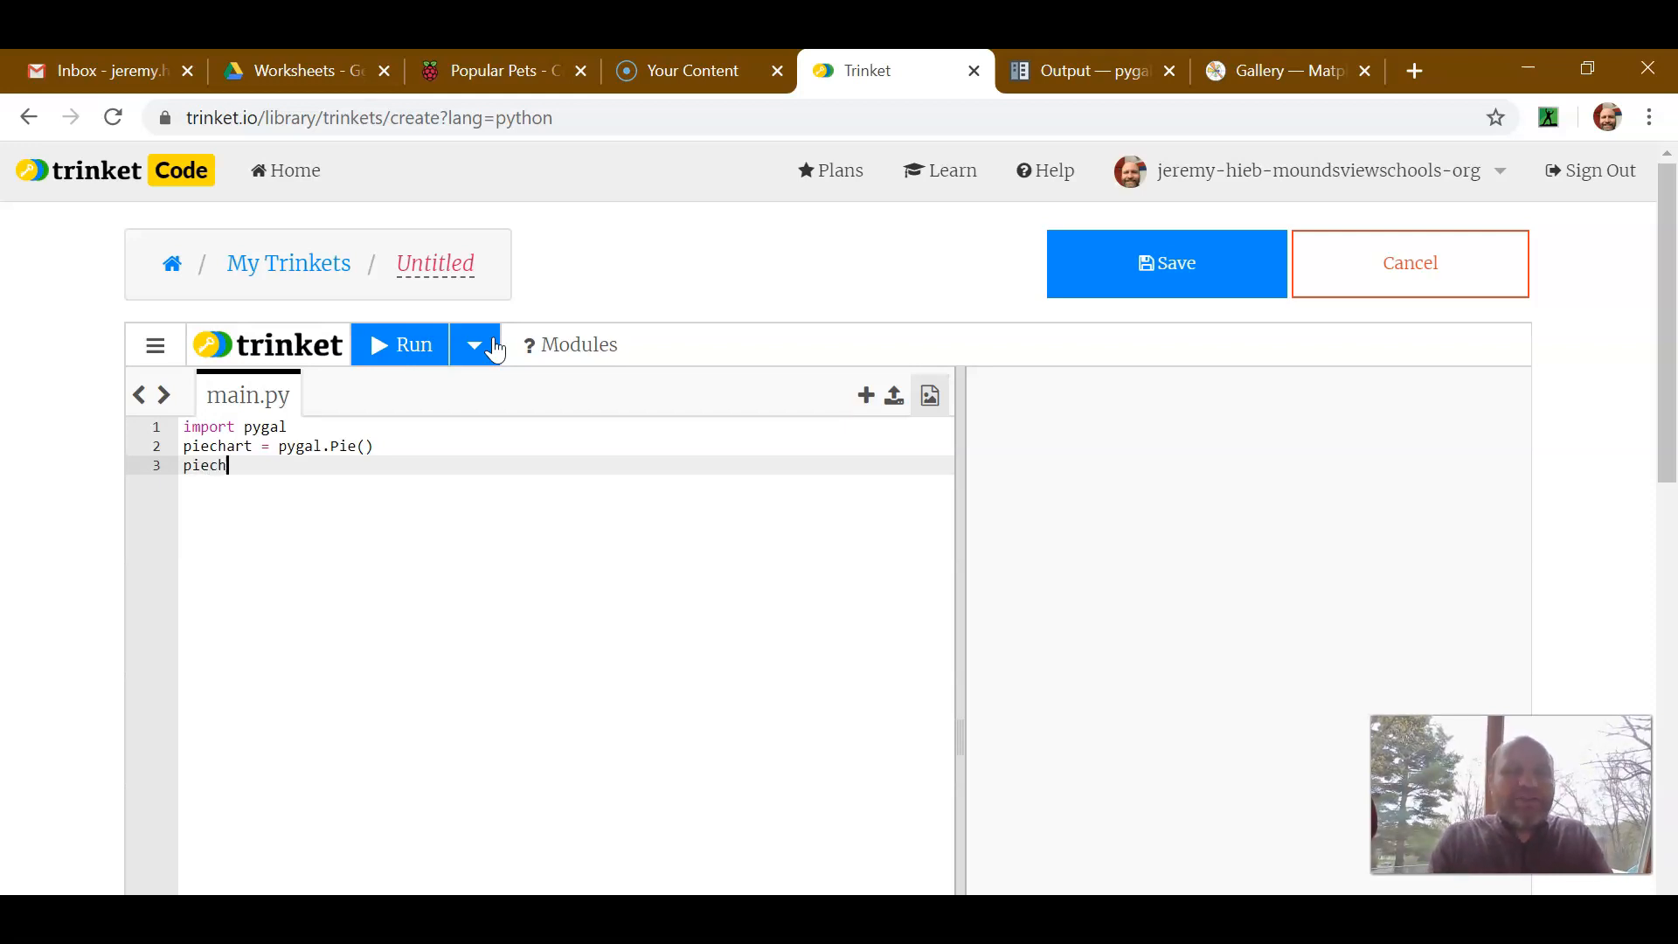
type("art.rend")
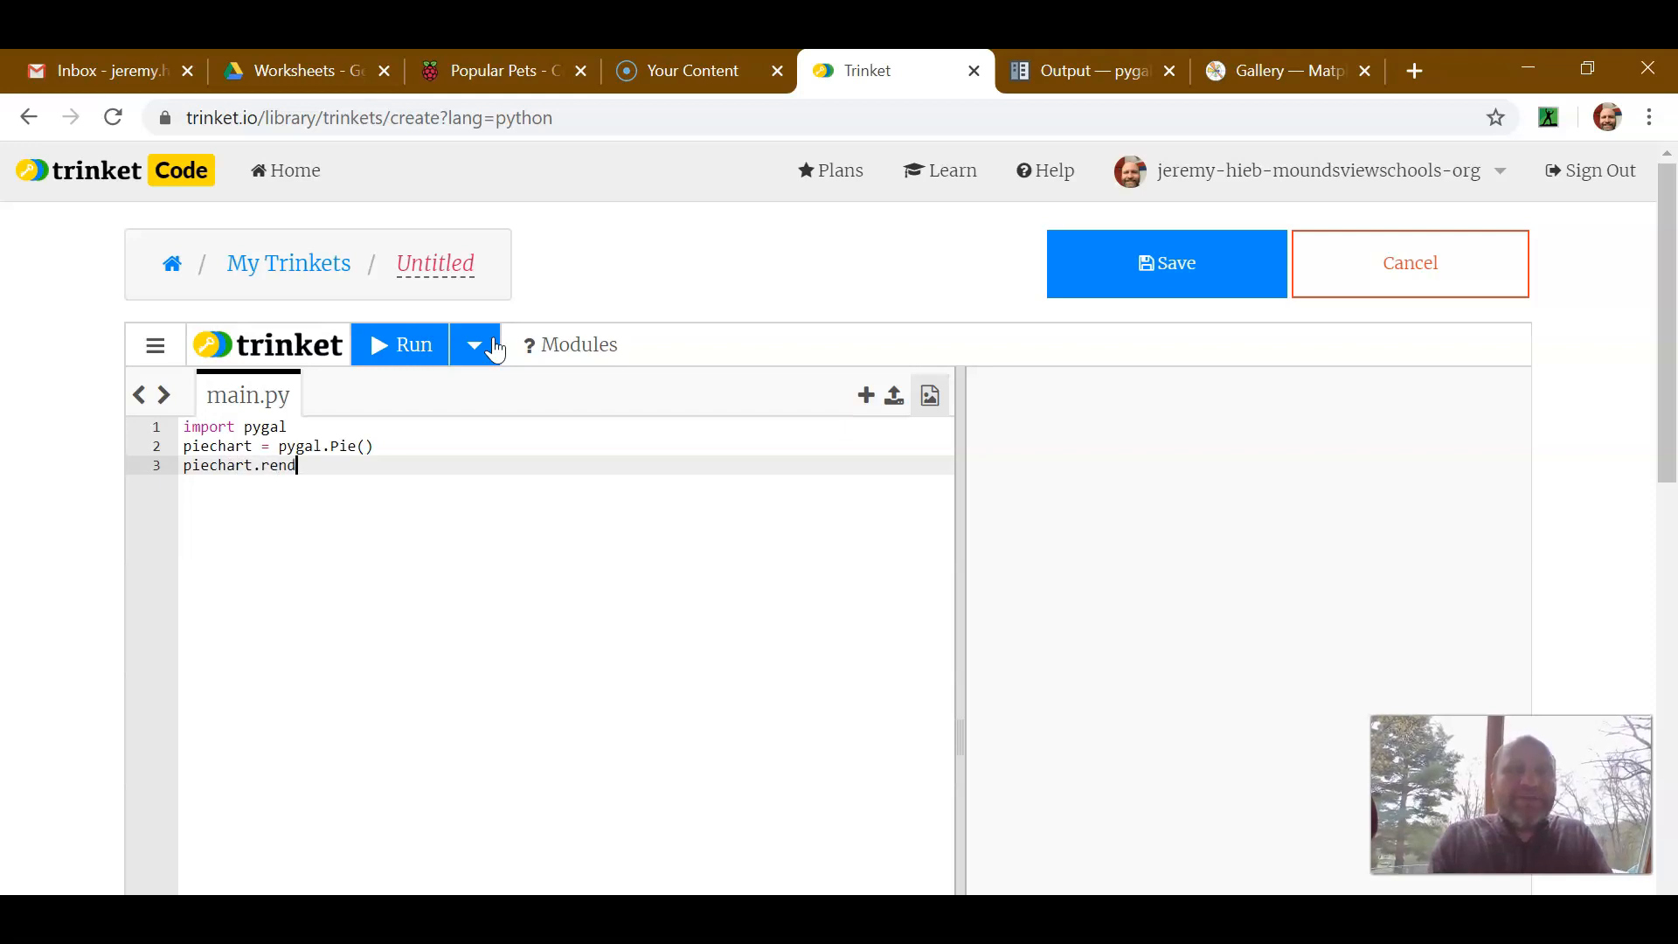
type("er()")
left_click(414, 344)
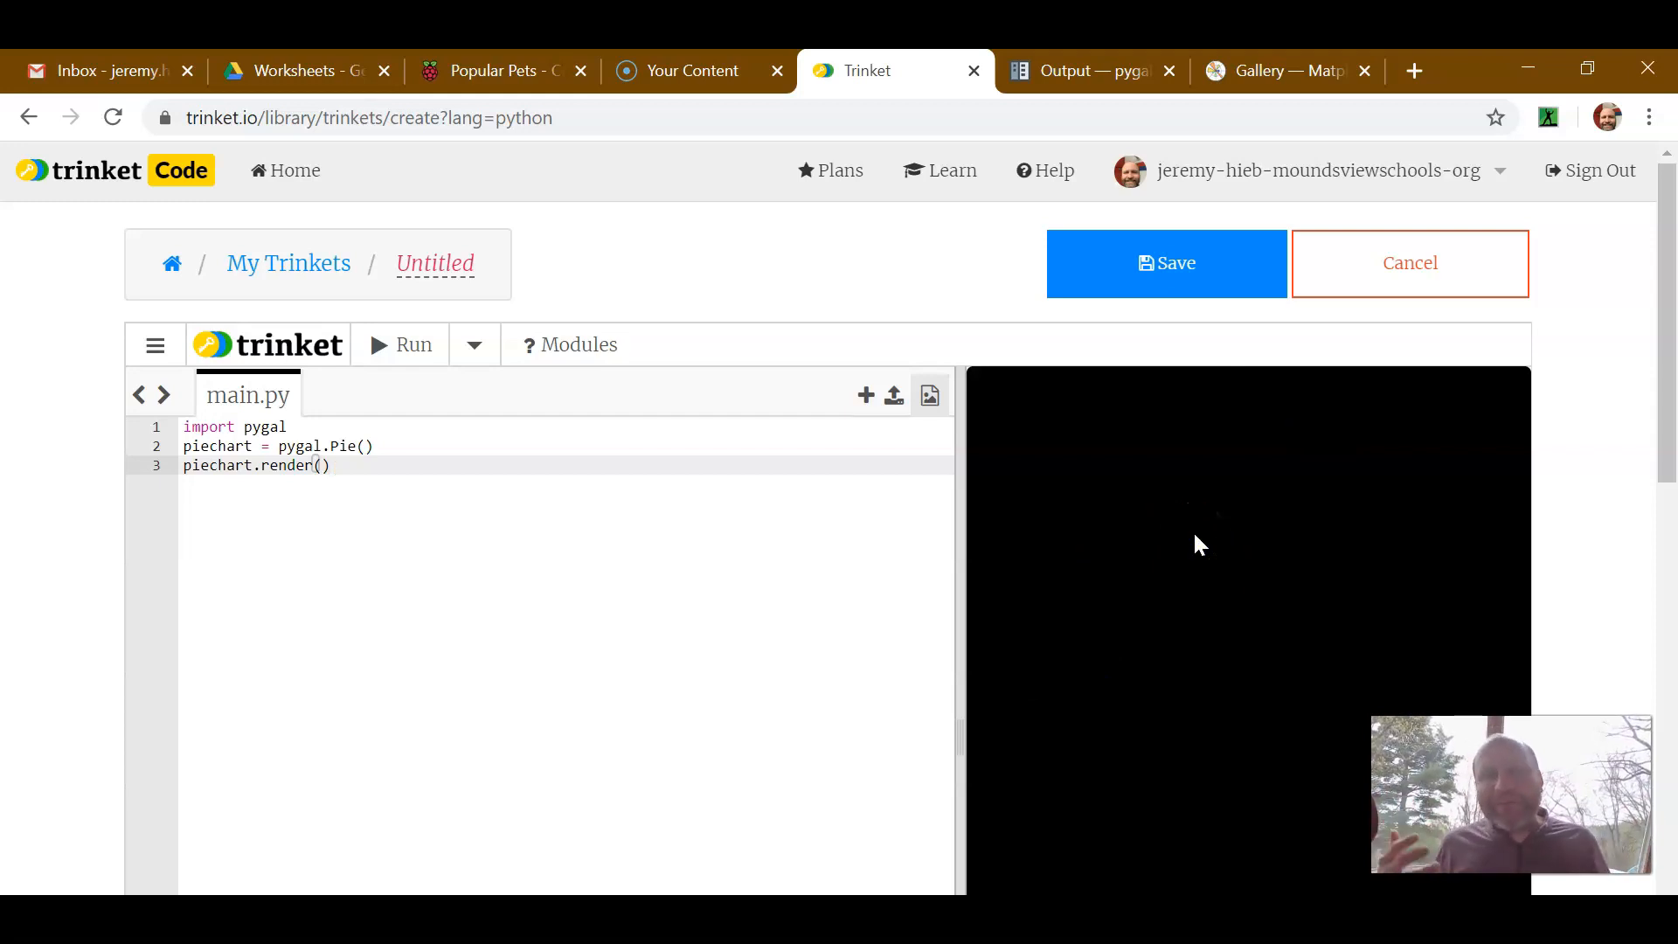
- Add slices piechart.add('Dogs', 8) and piechart.add('Cats', 10) before the render call
left_click(793, 448)
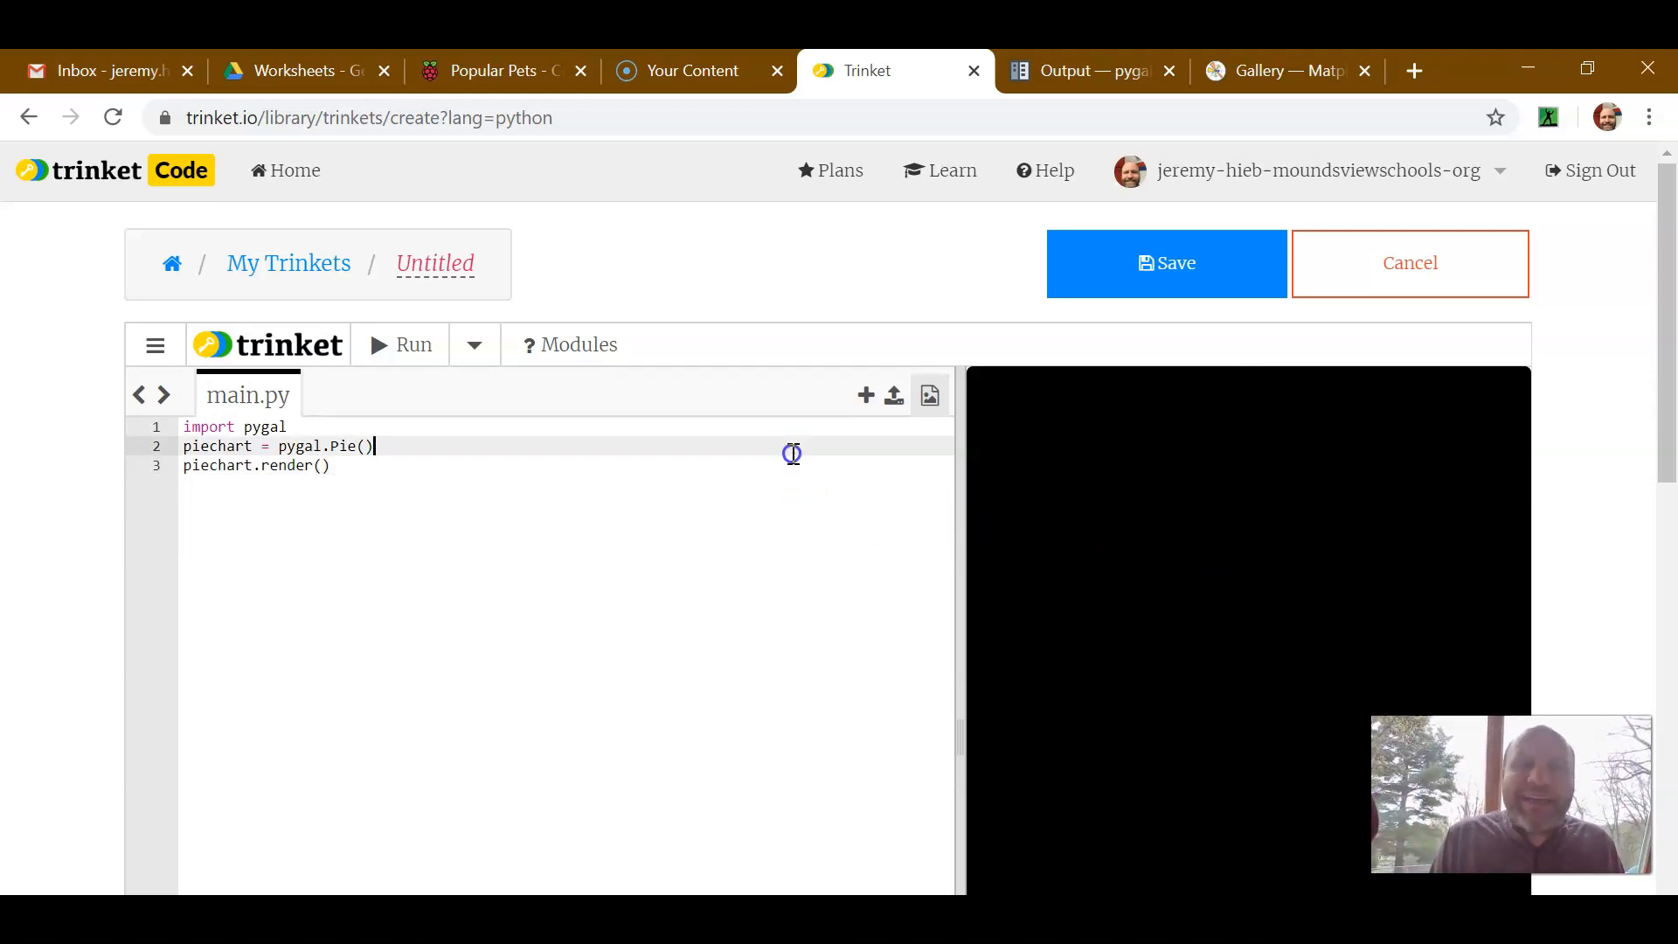
key("Return")
type("piechart")
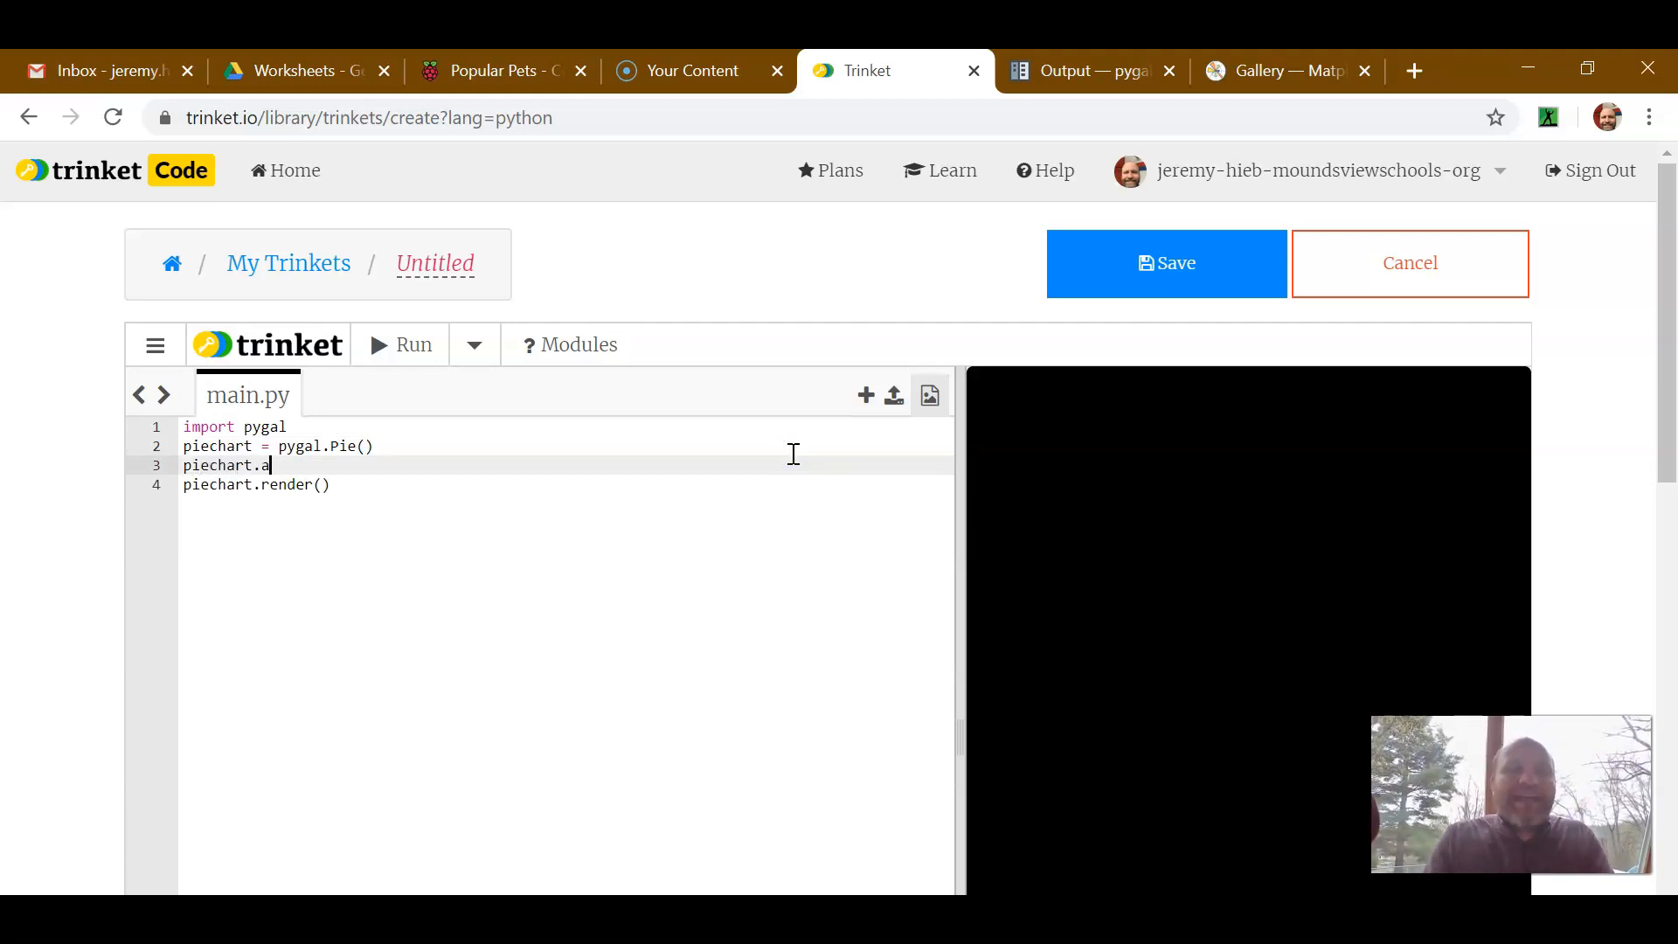
type(".add('Dog")
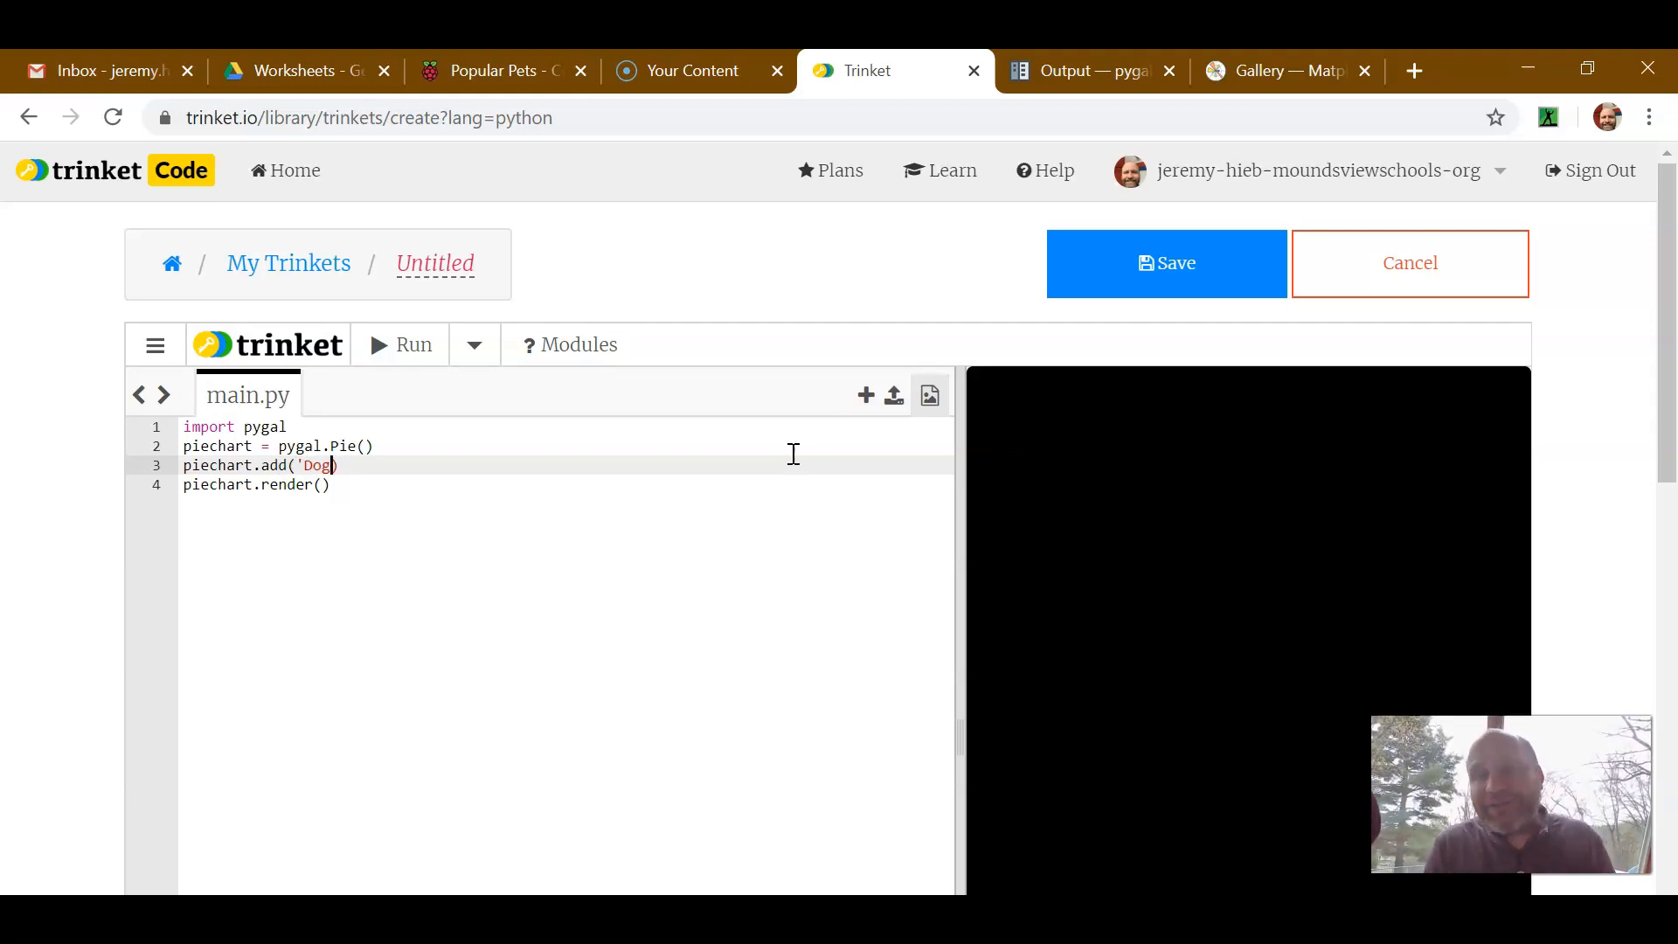
type("', 8")
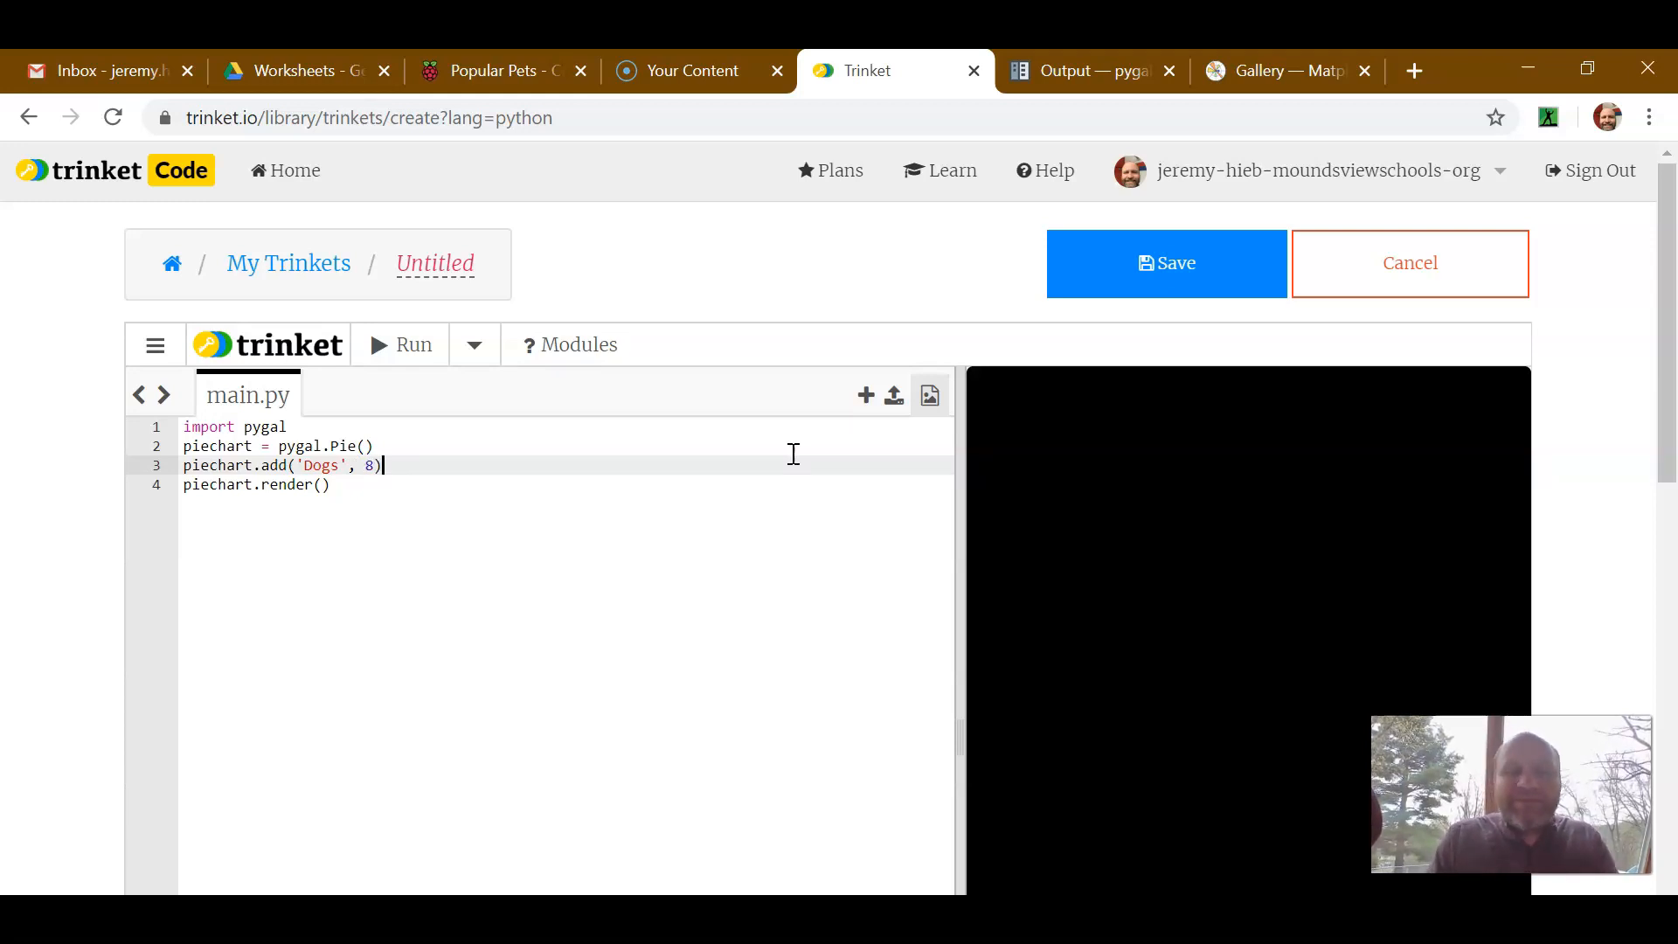
key("Return")
type("chart")
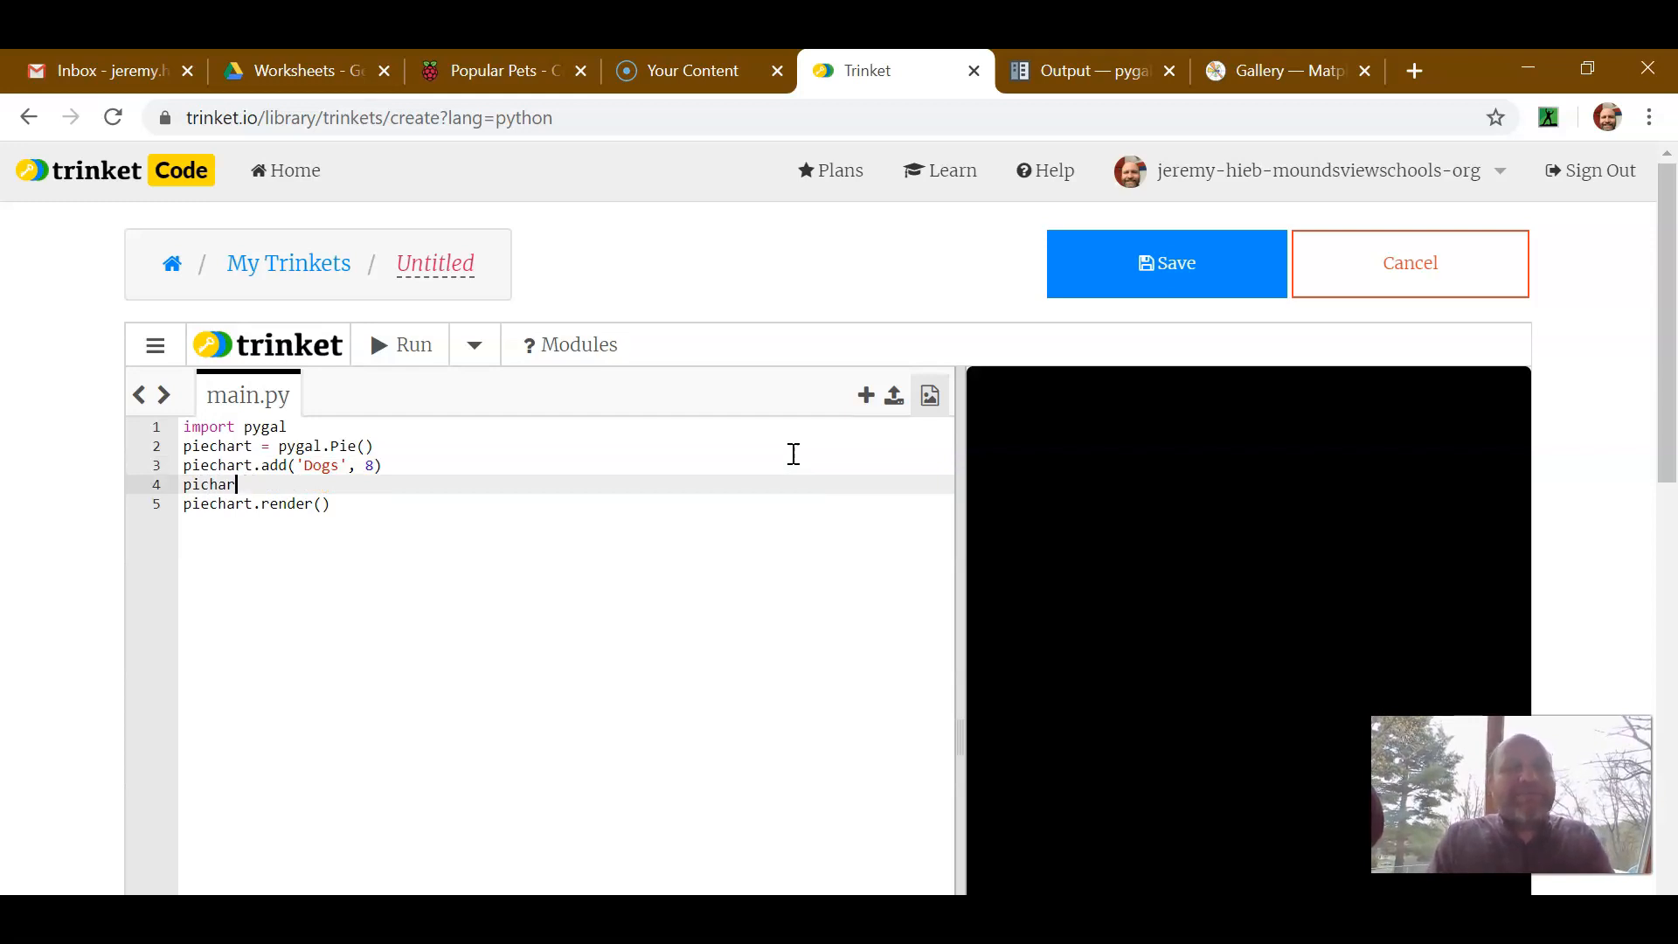
key("BackSpace")
key("BackSpace")
key("BackSpace")
type("echart")
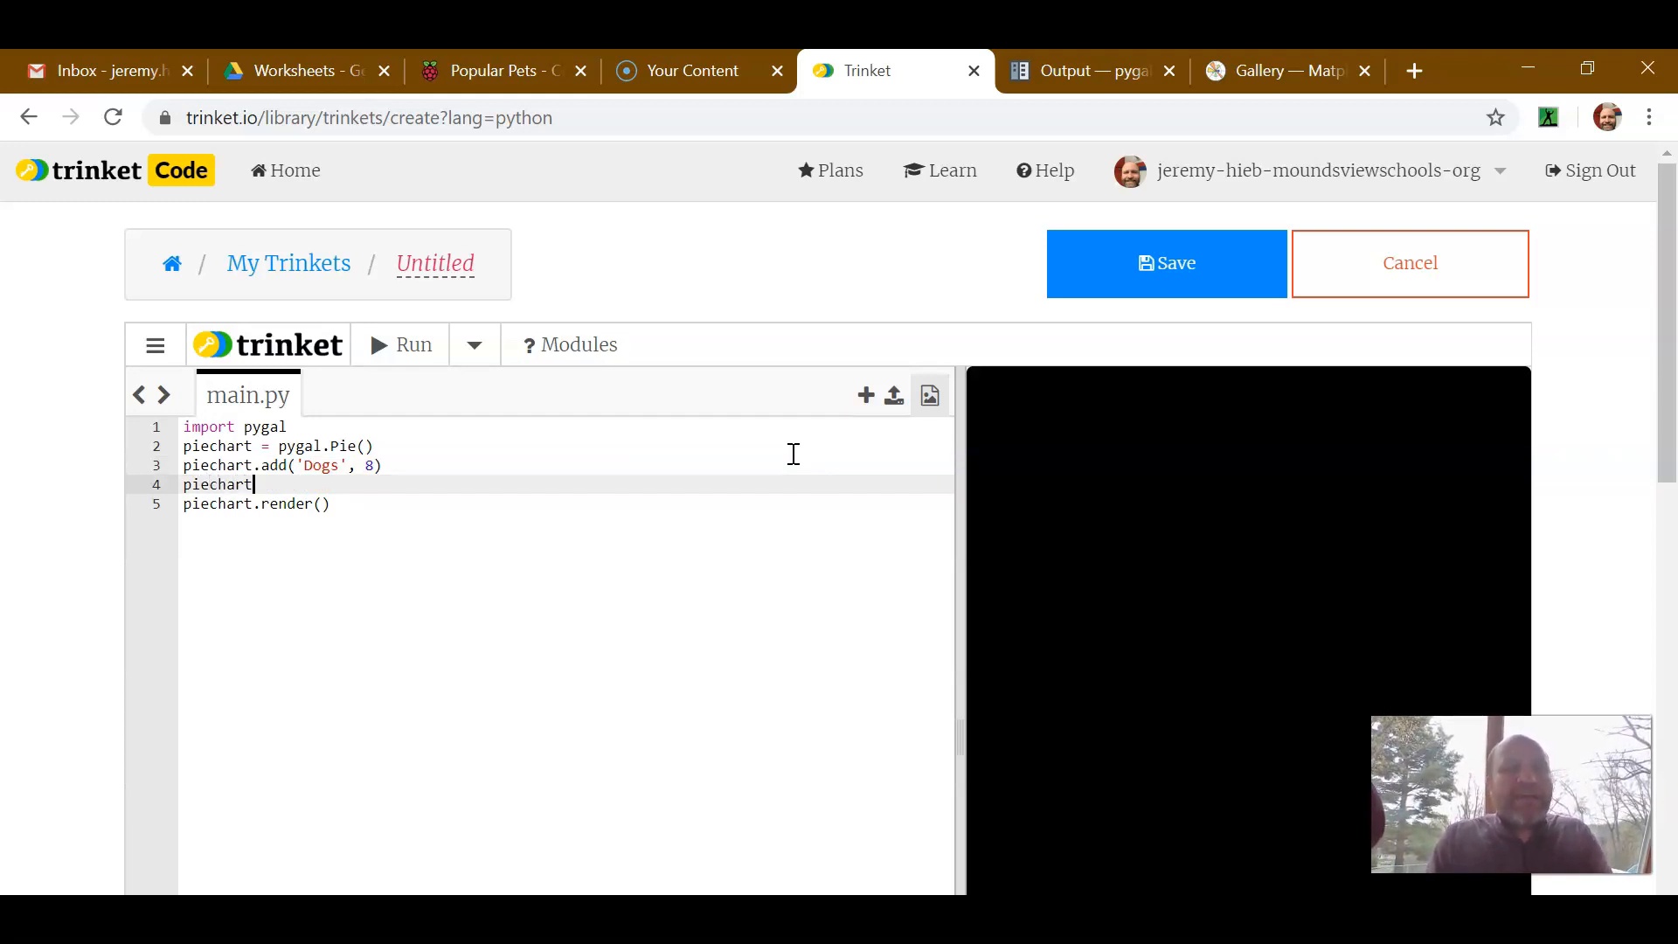
type(".add")
type("('Cats")
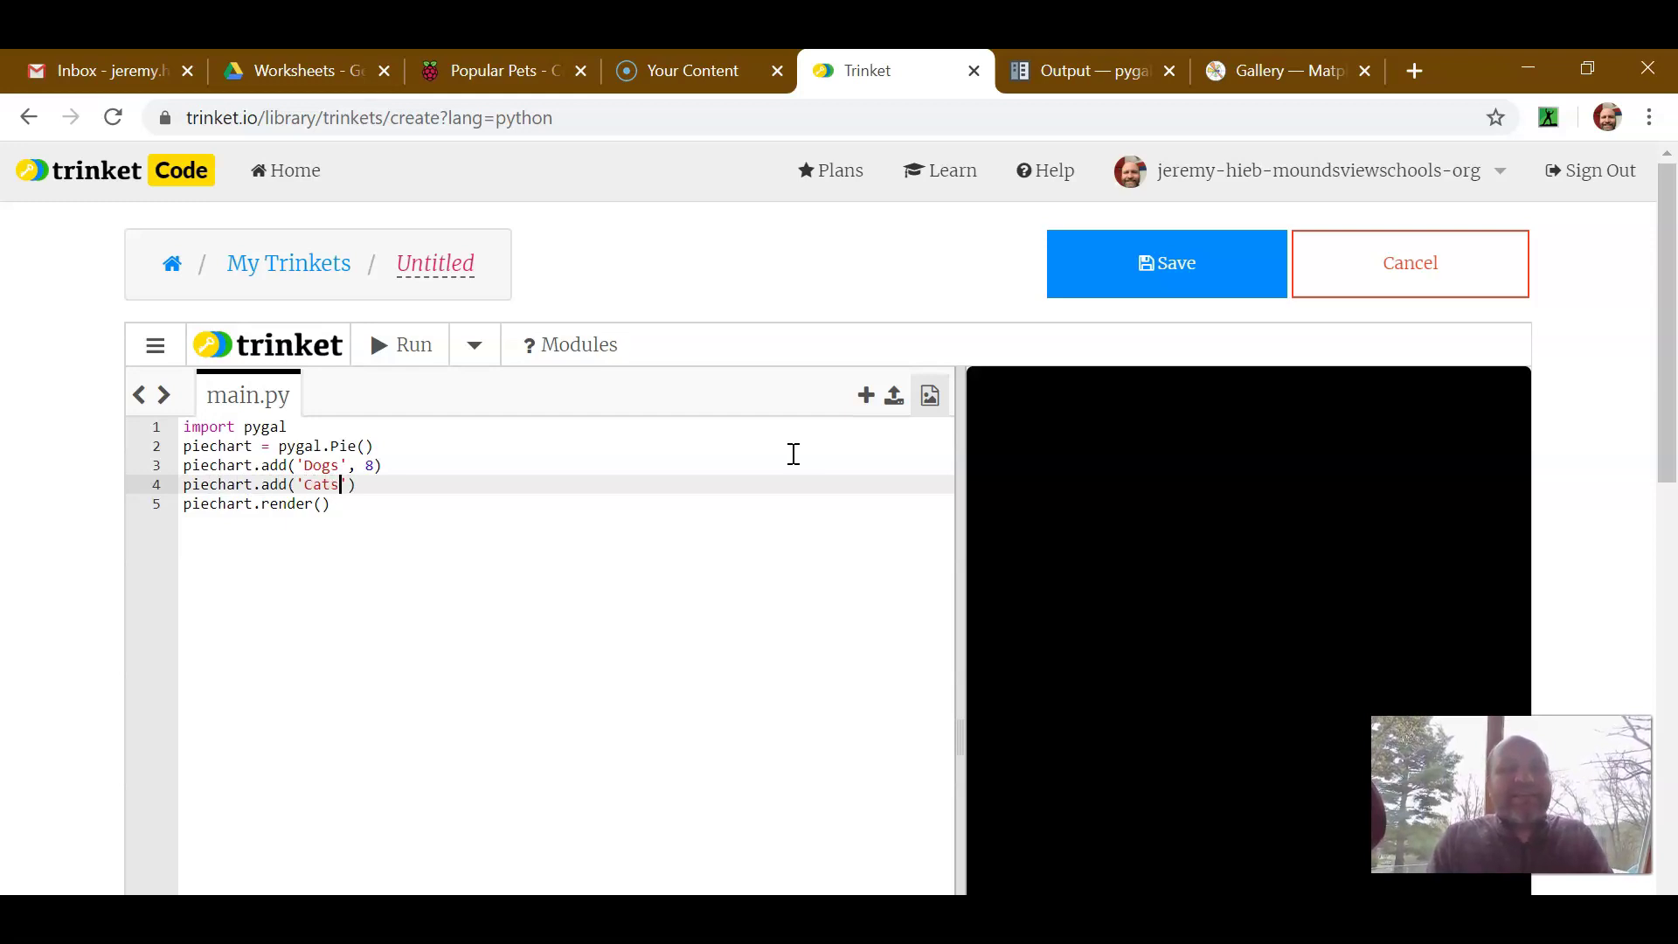
key("Return")
key("BackSpace")
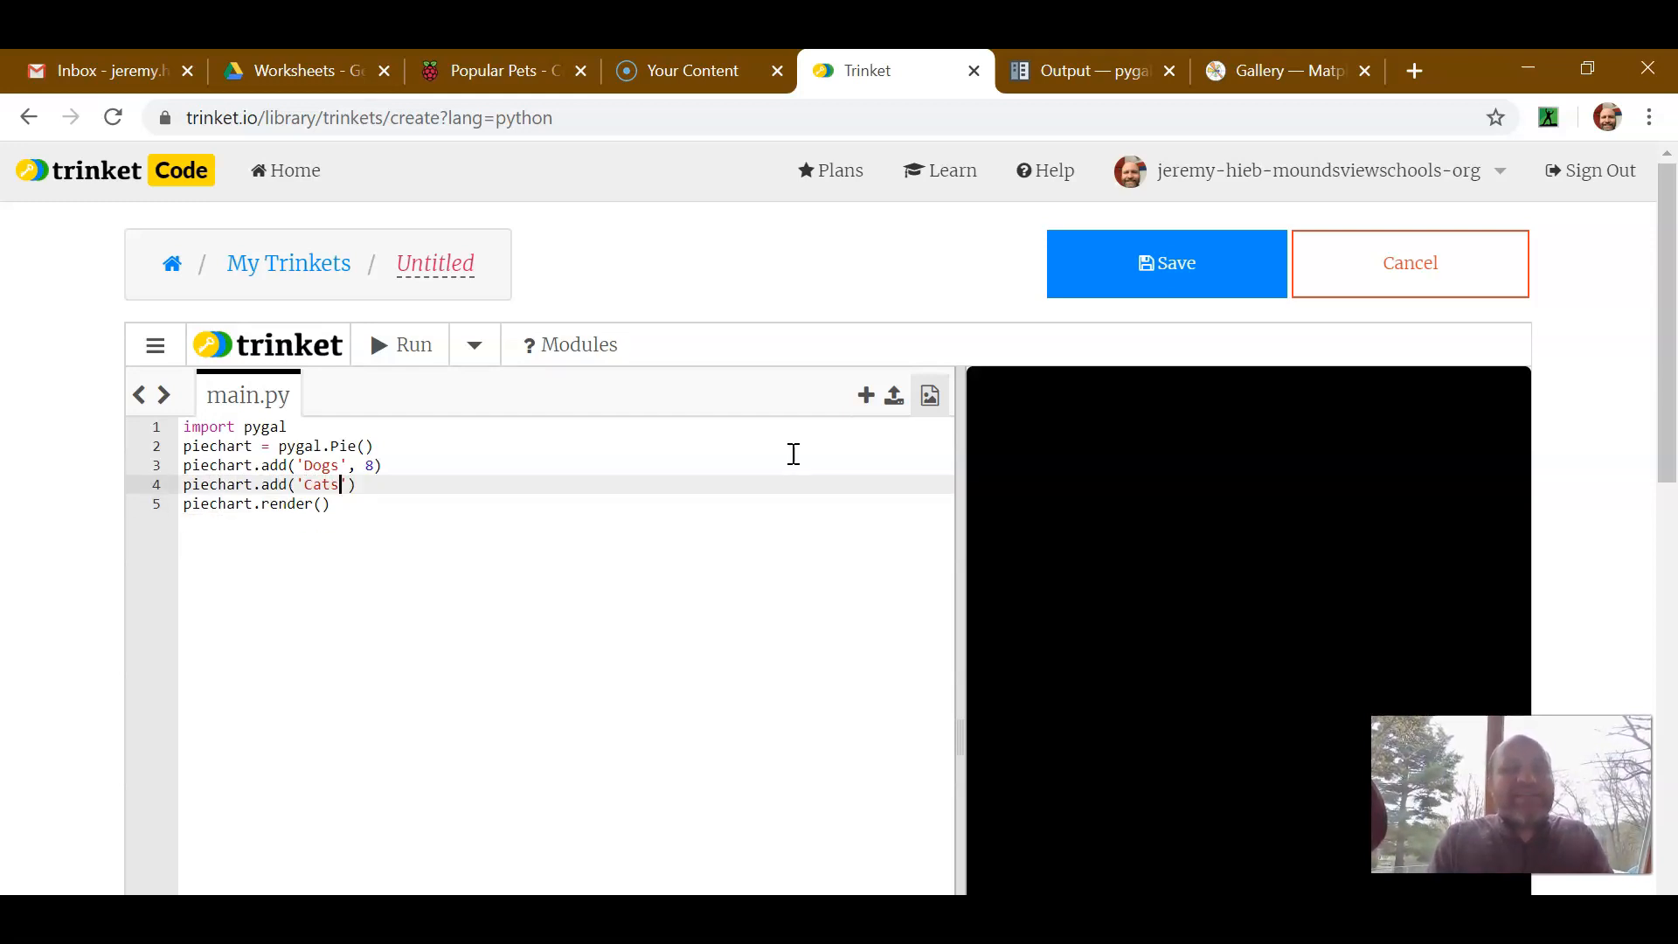
type("', 10")
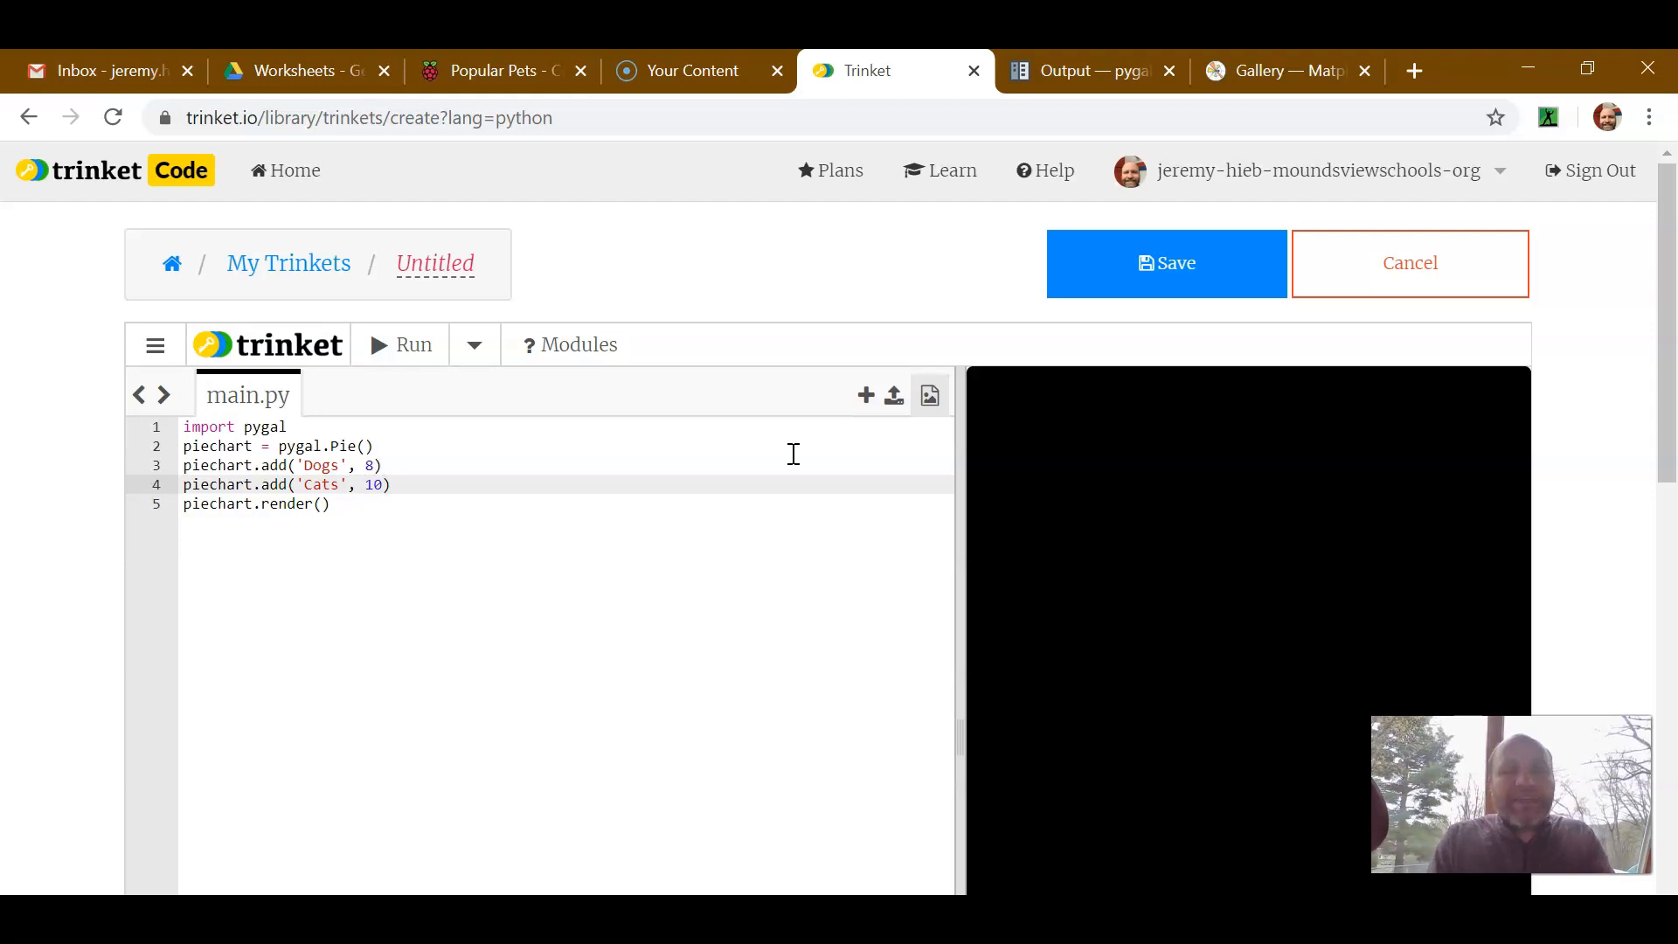
- Run main.py to render the two-slice pie chart of Dogs 8 and Cats 10
left_click(413, 343)
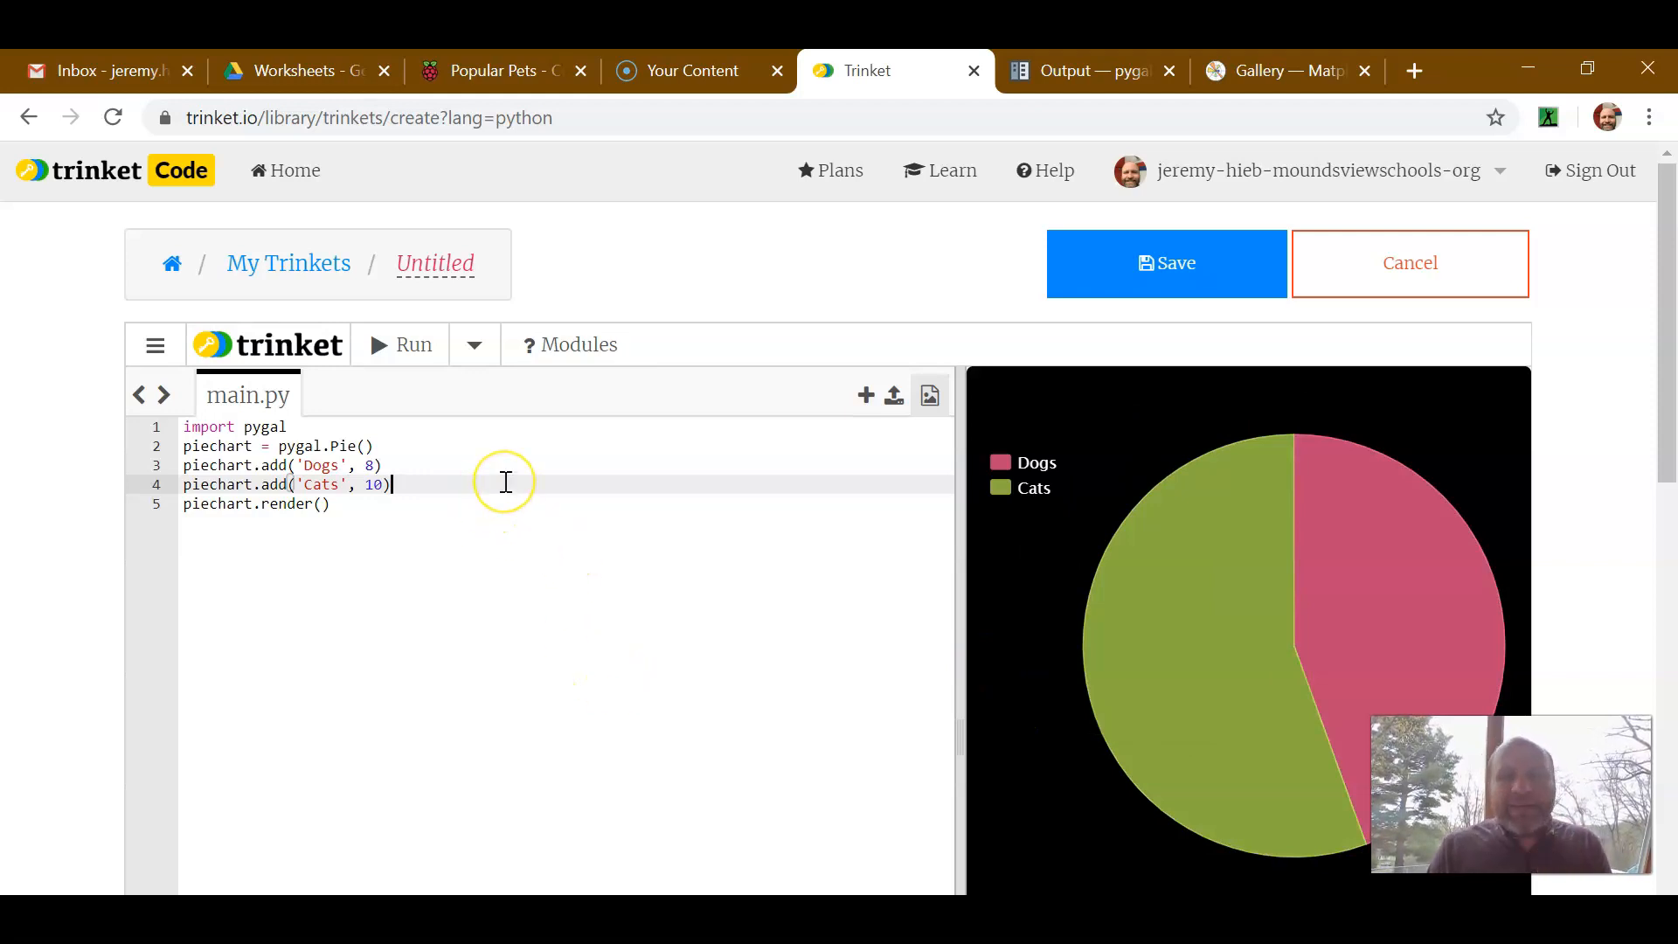
- Add piechart.add('Birds', 3) after the Cats line and rerun for a three-slice chart
key("Return")
type("pie")
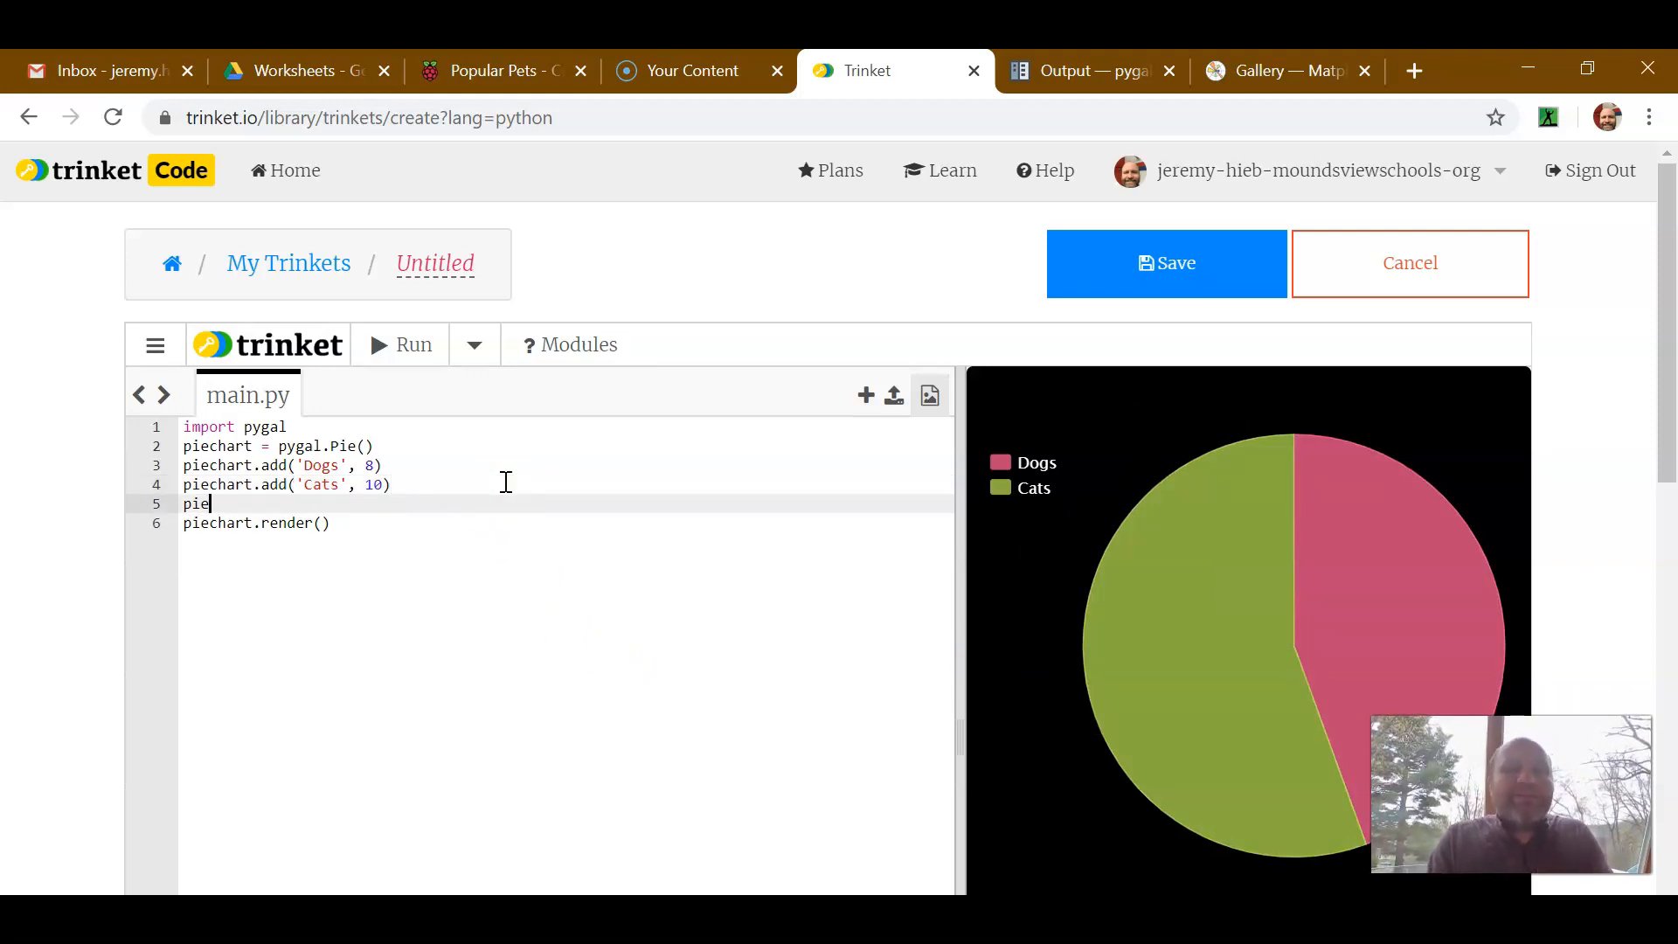
type("chart.add('")
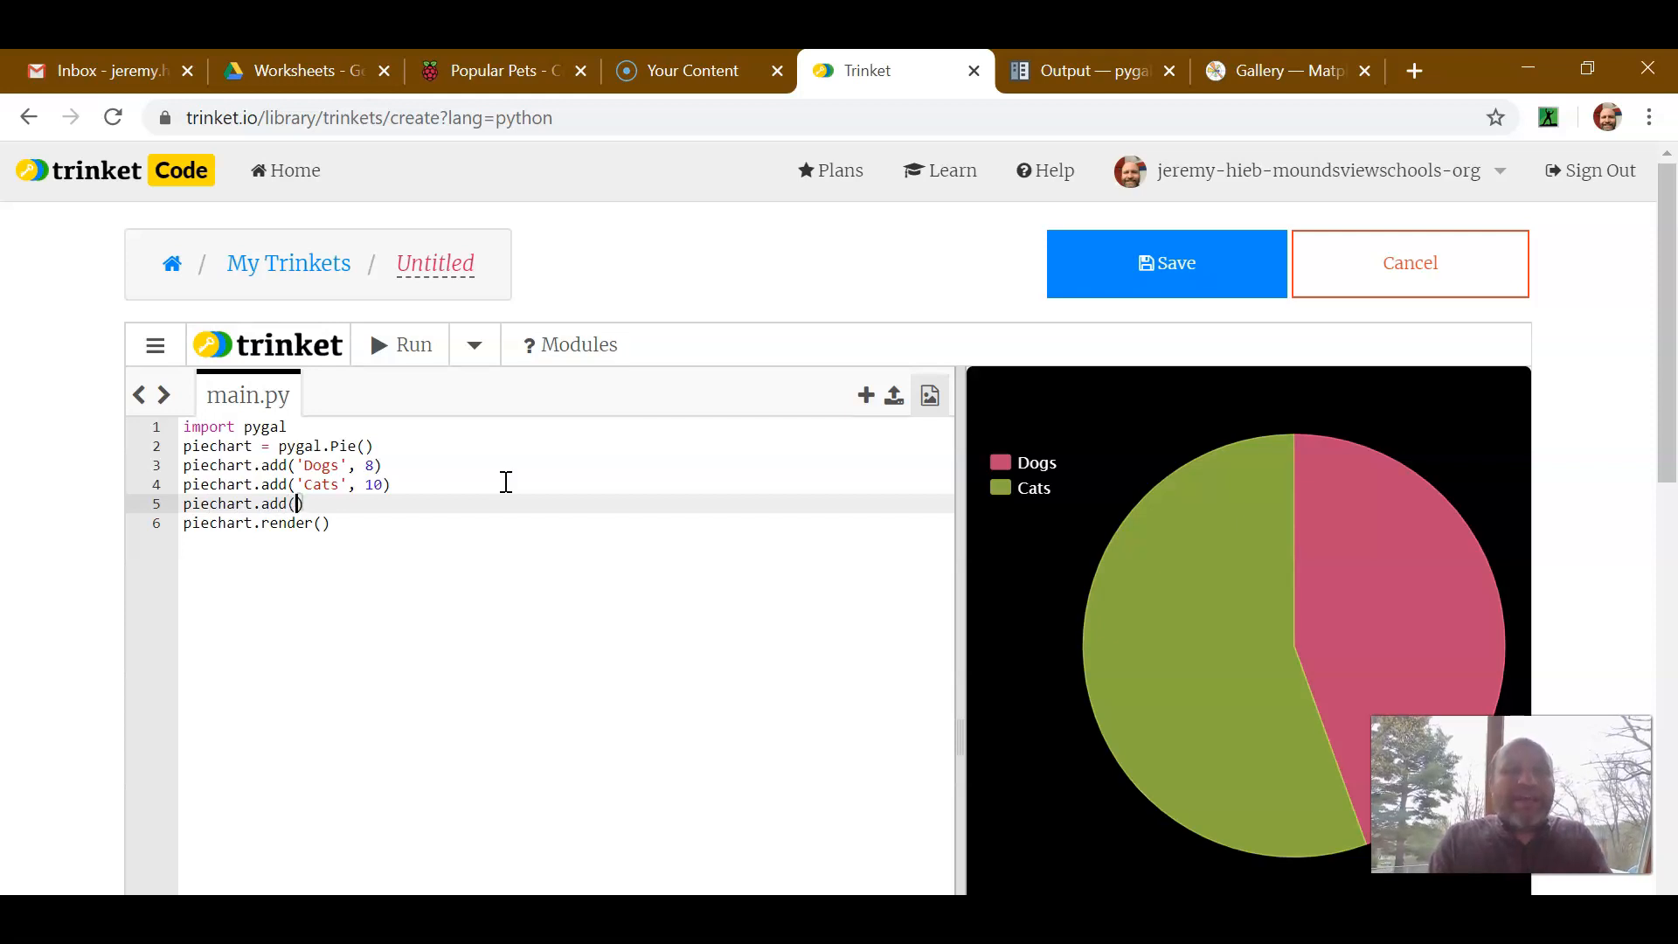
type("Bri")
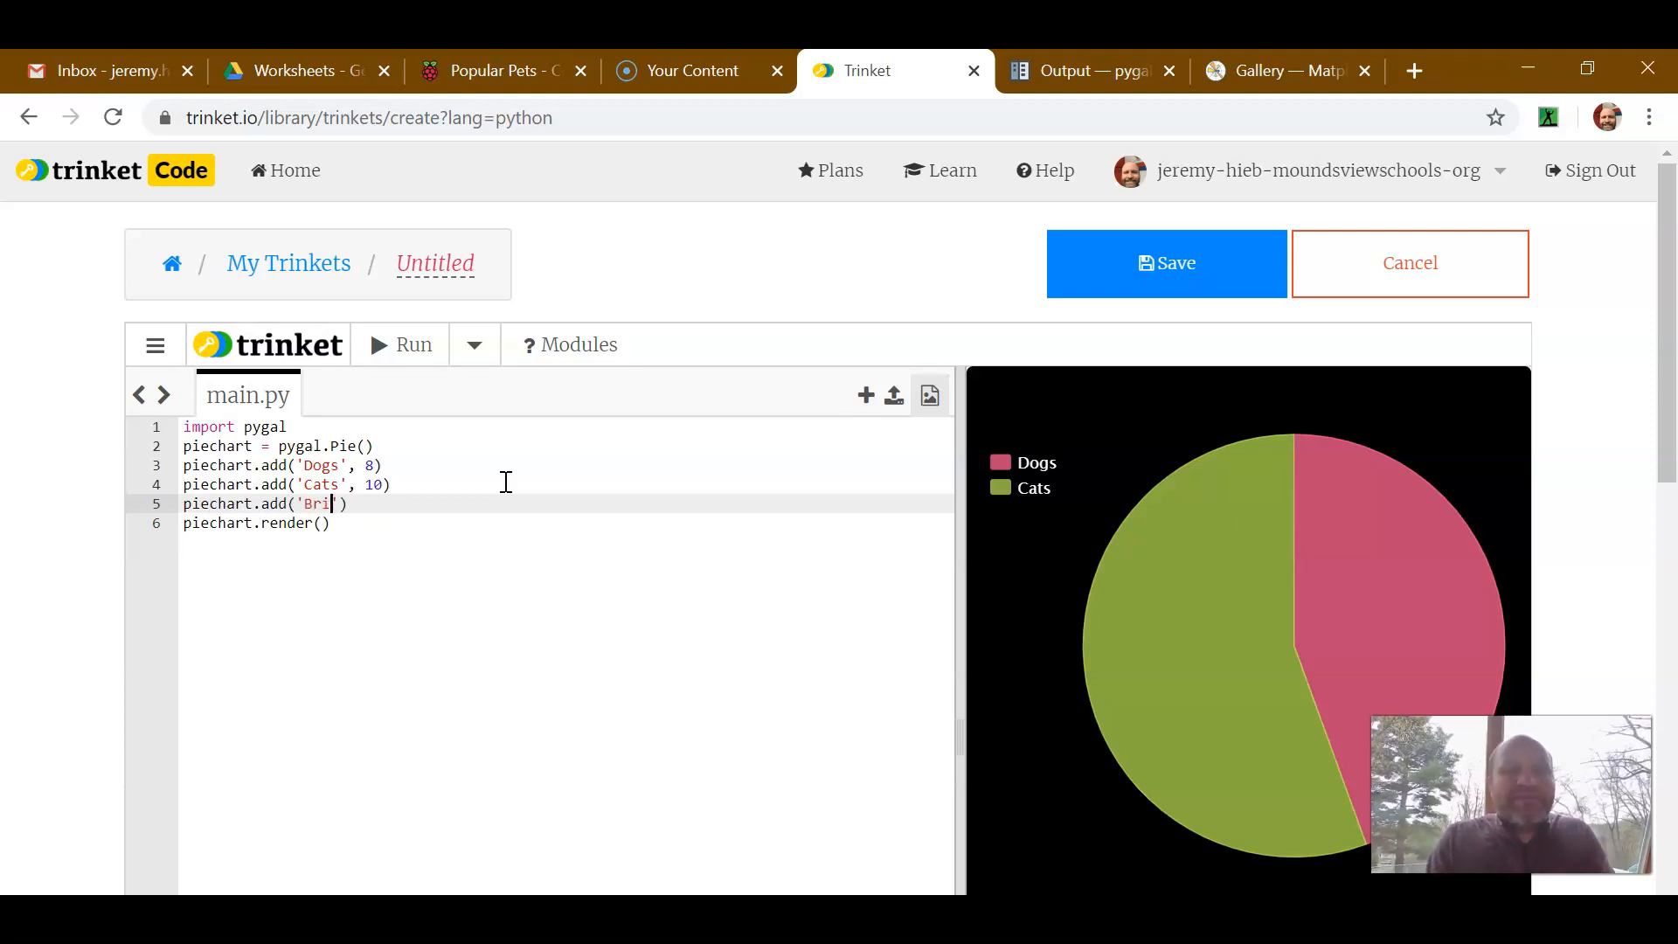
key("BackSpace")
type("irds")
type("',")
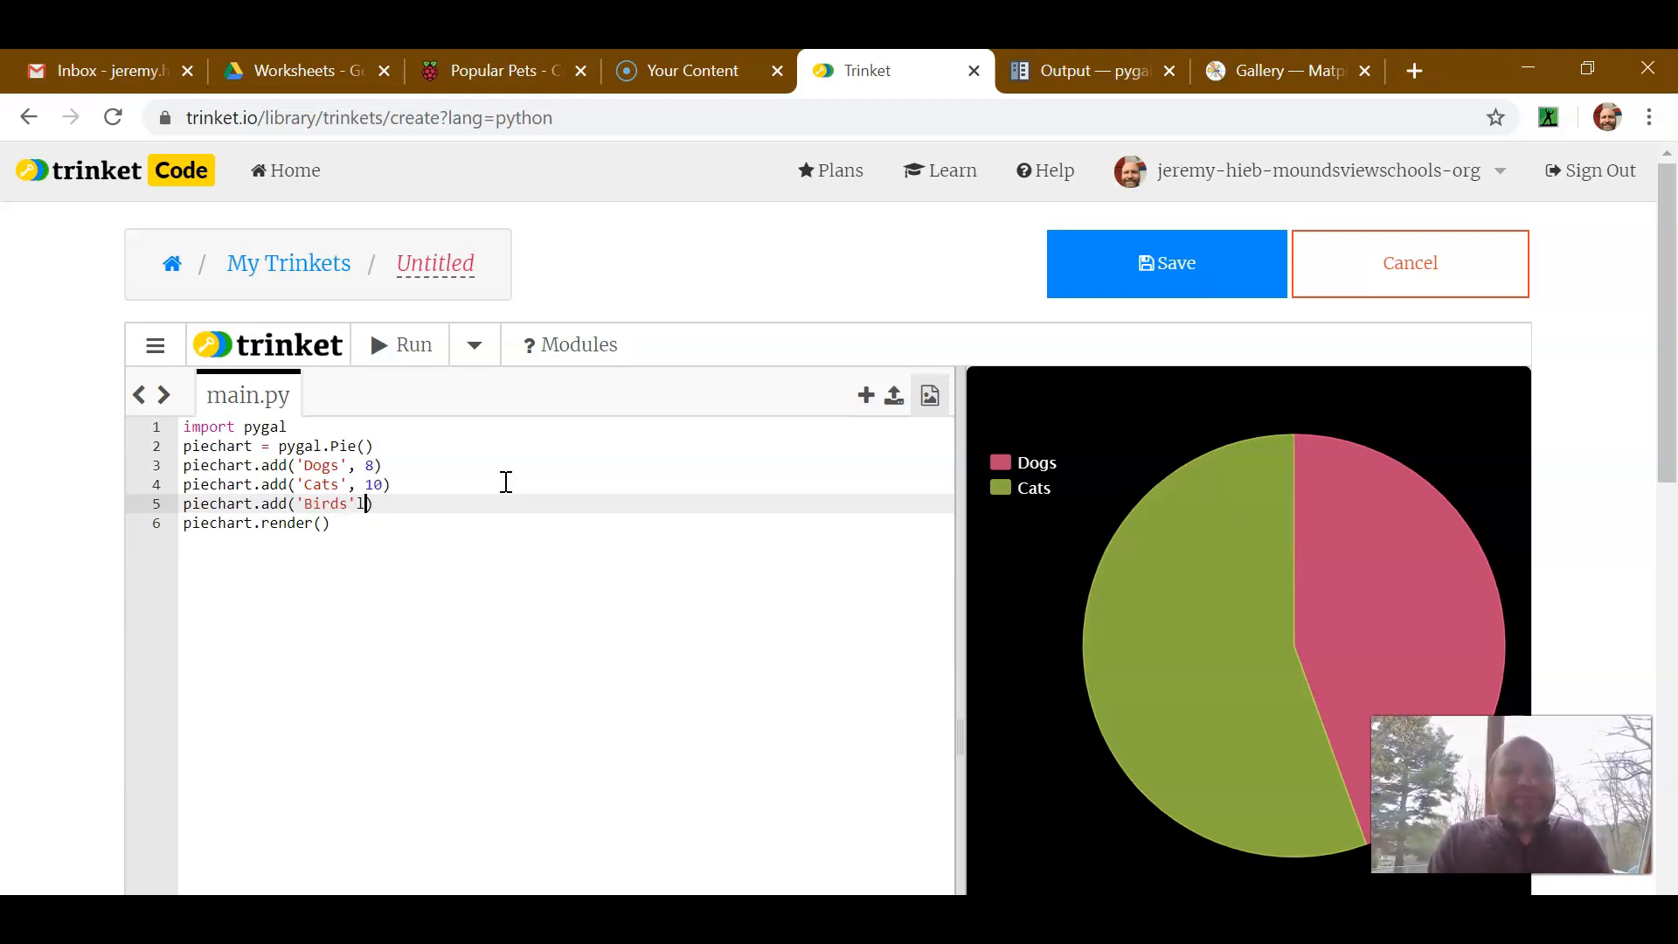
type(" 3")
left_click(401, 344)
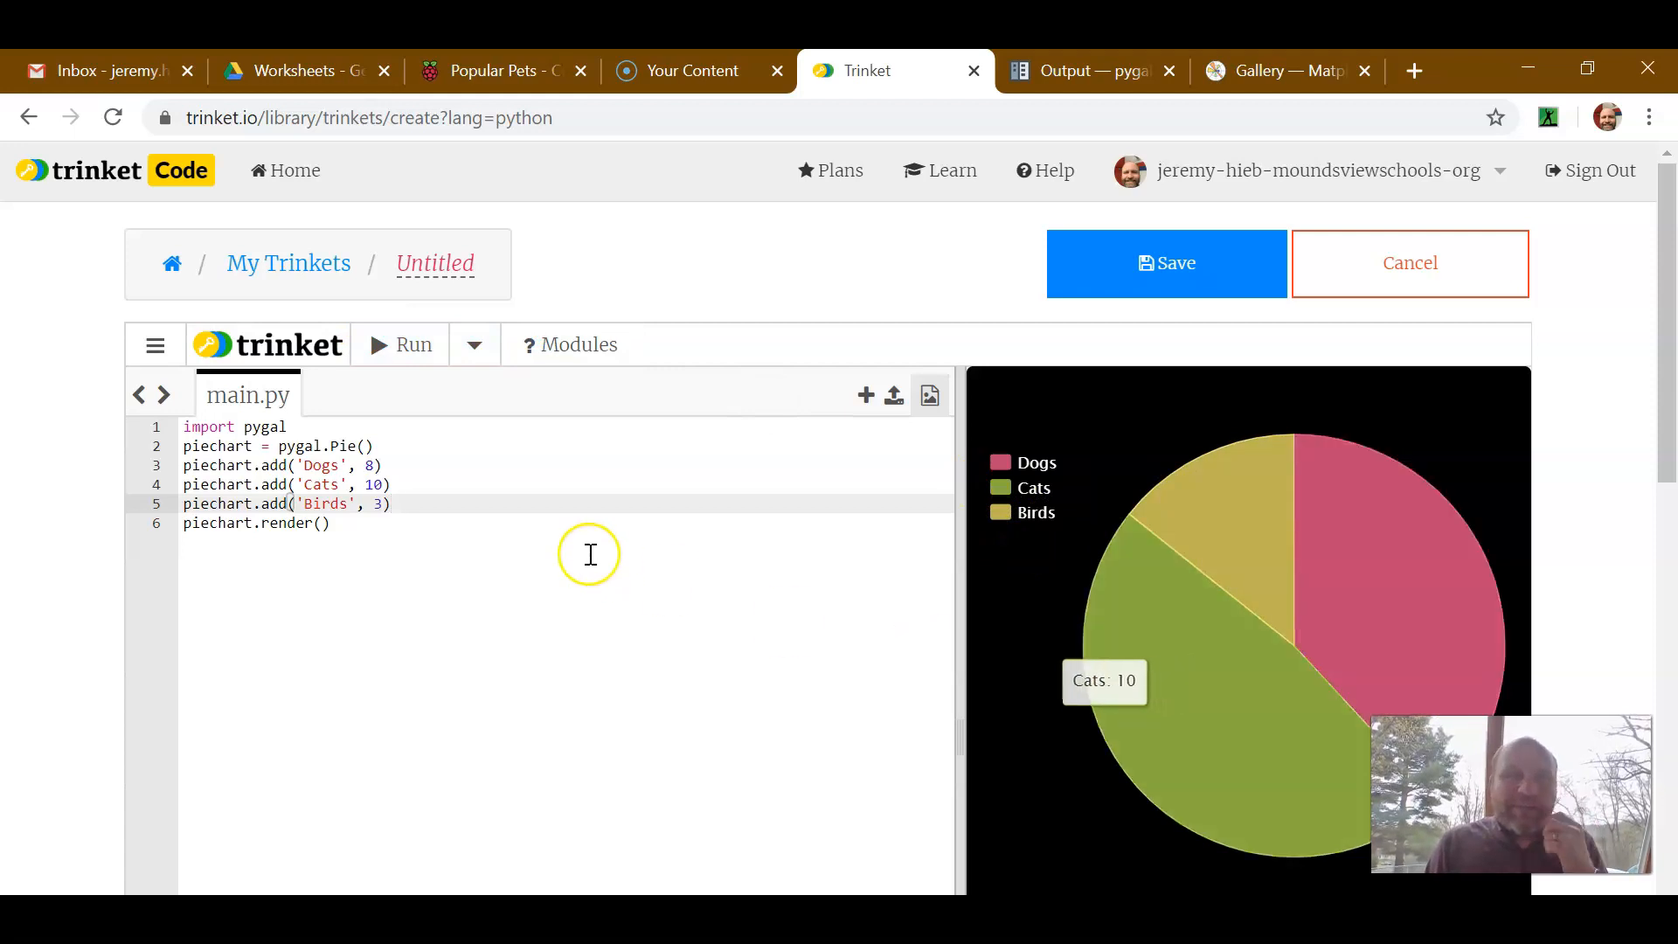
- Add piechart.add('Snake', 1) after the Birds line and rerun for a four-slice chart
key("Return")
type("pie")
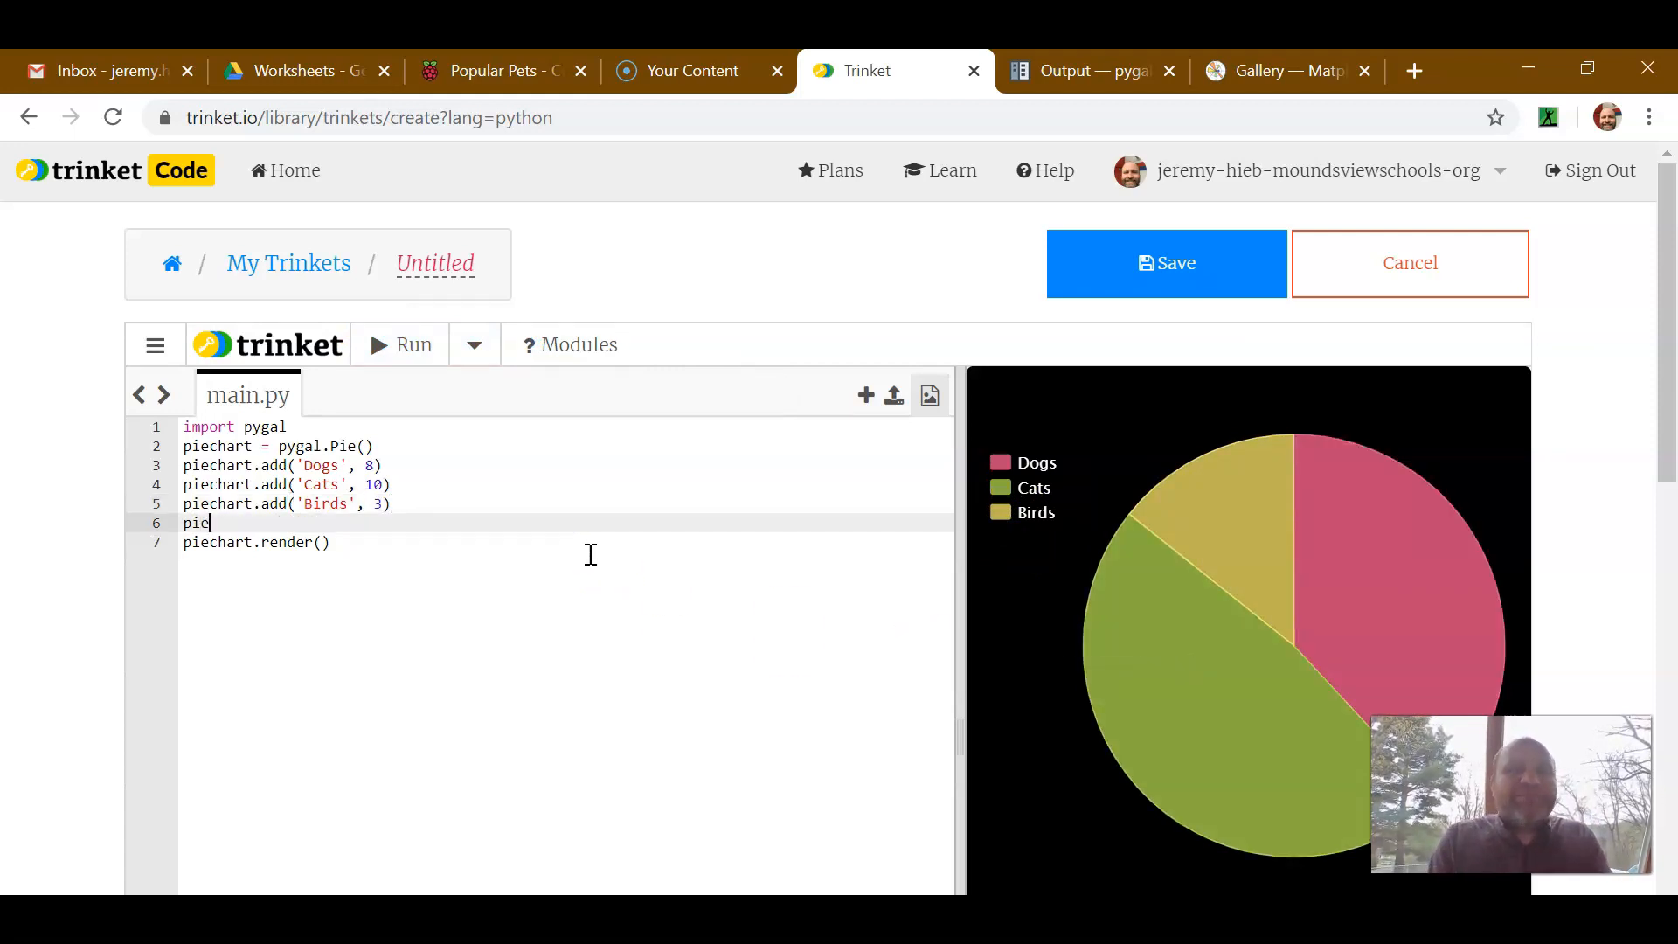
type("chart.add(")
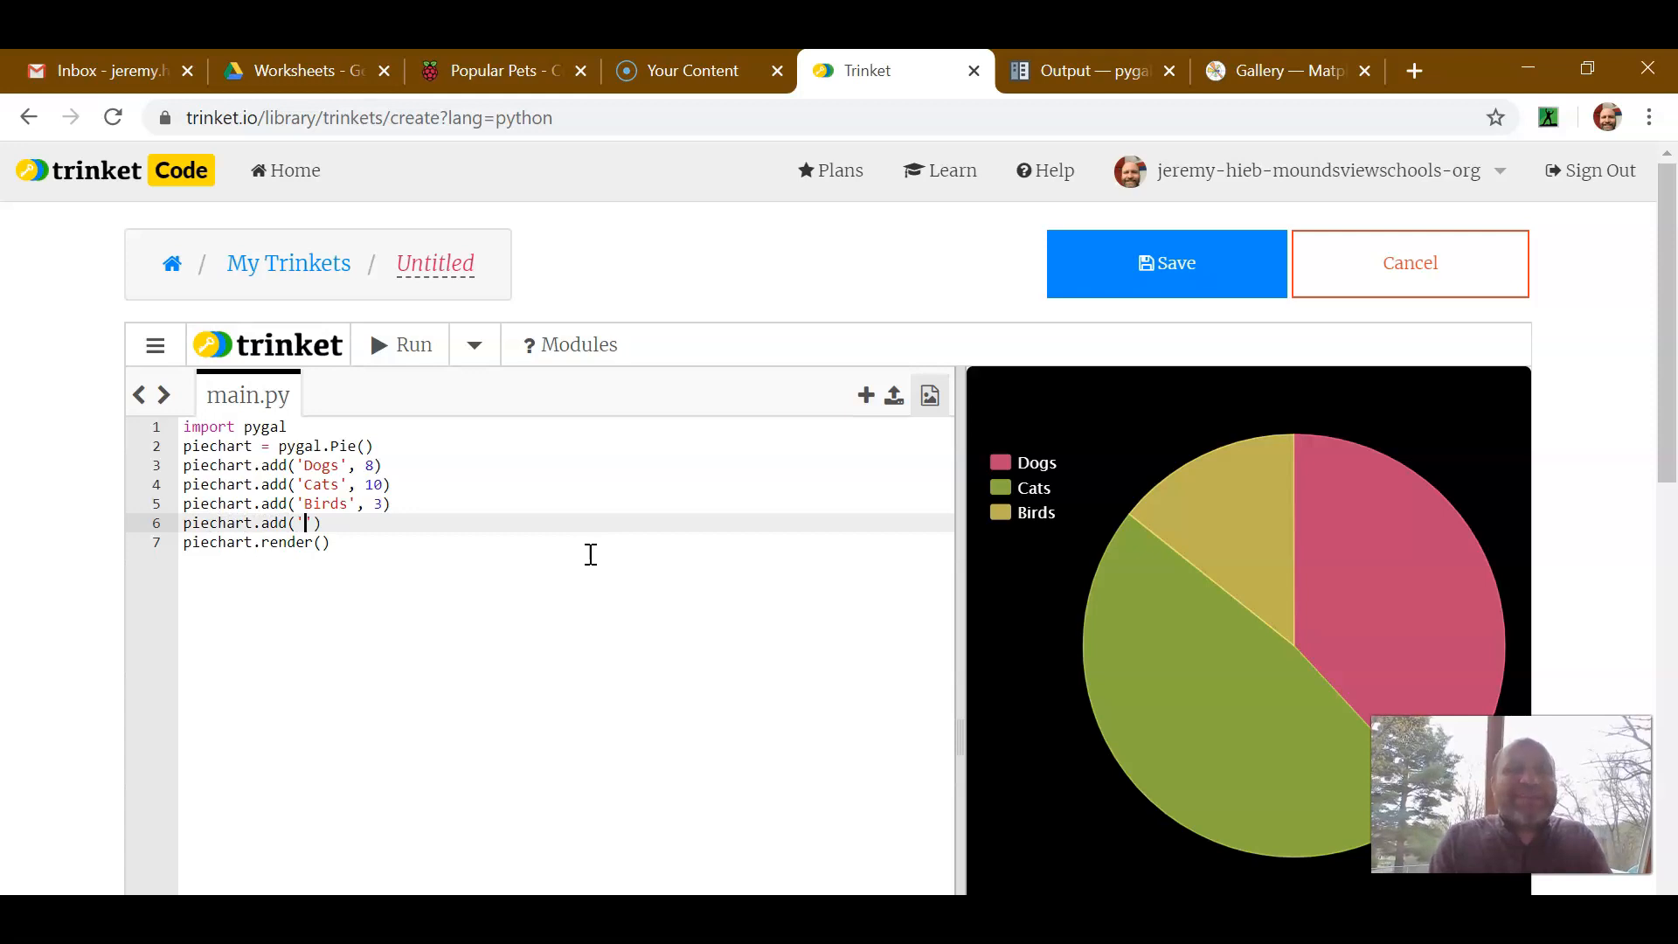
type("ake")
type(", 1")
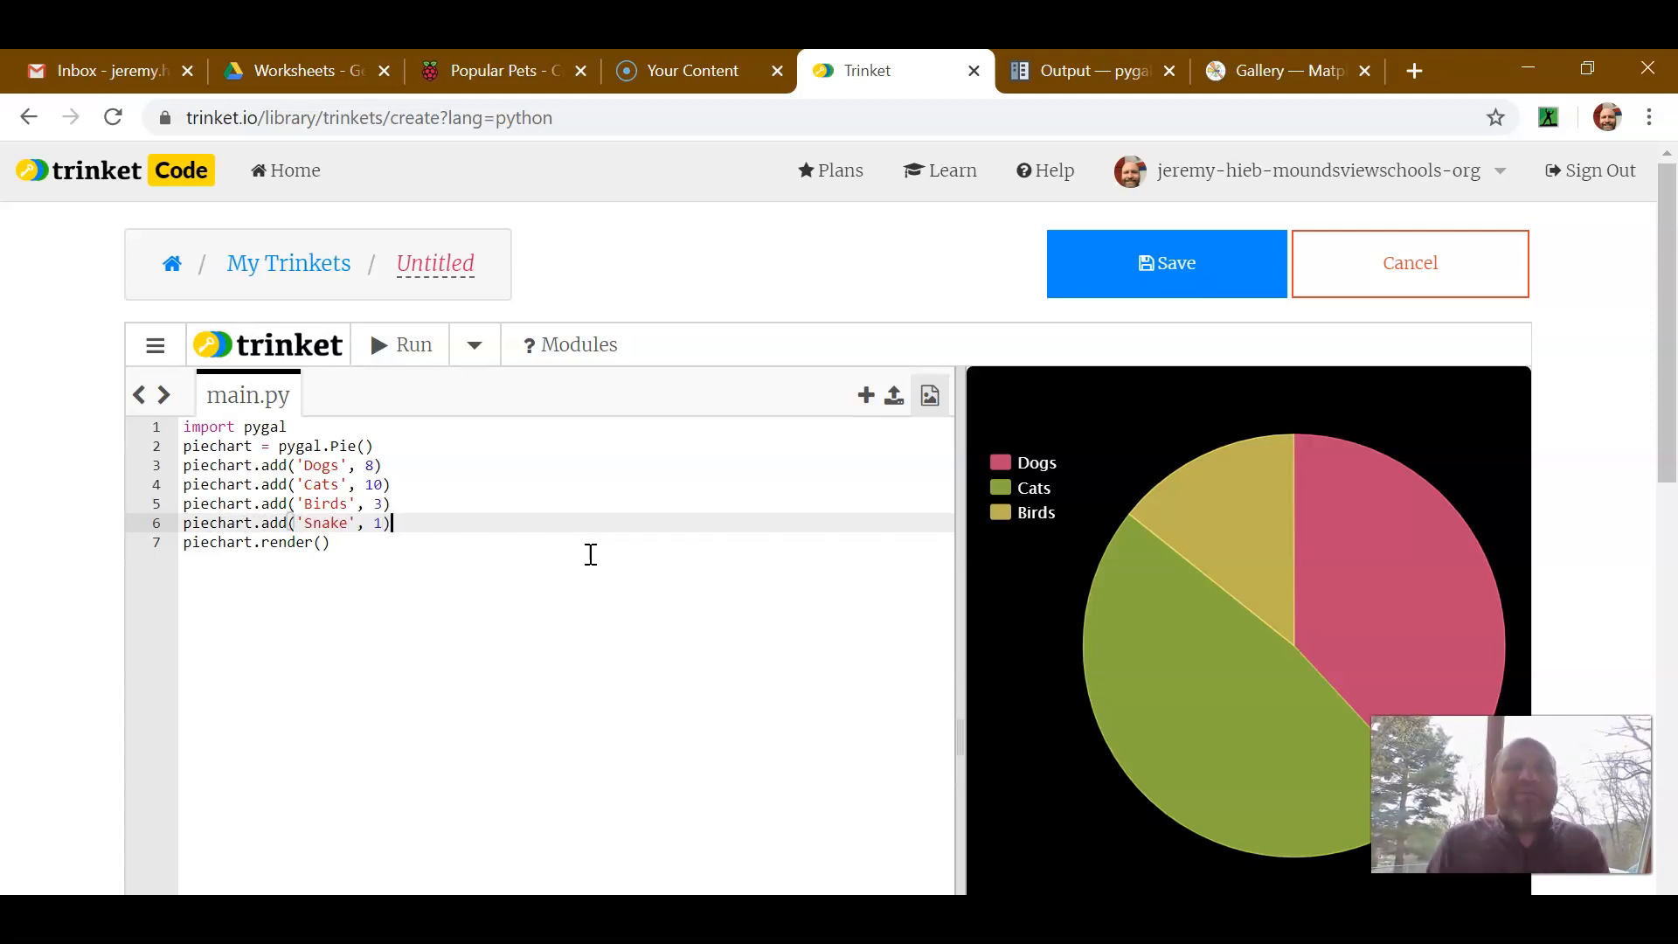
left_click(400, 347)
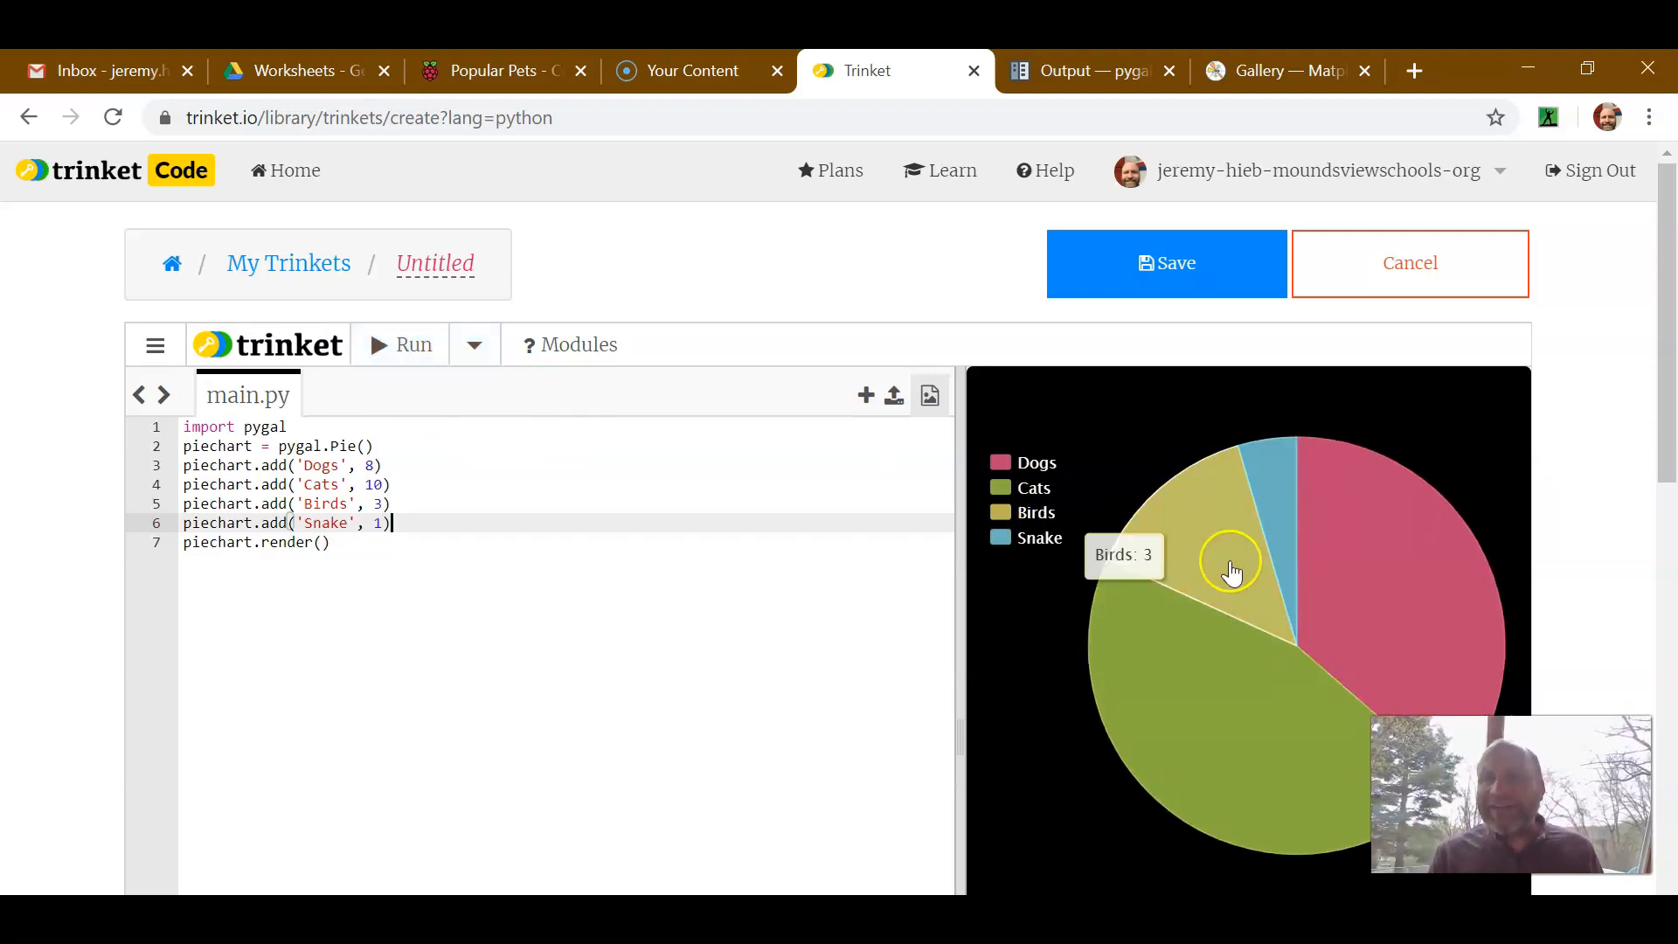
scroll(1274, 579, "down", 1)
scroll(1275, 578, "down", 1)
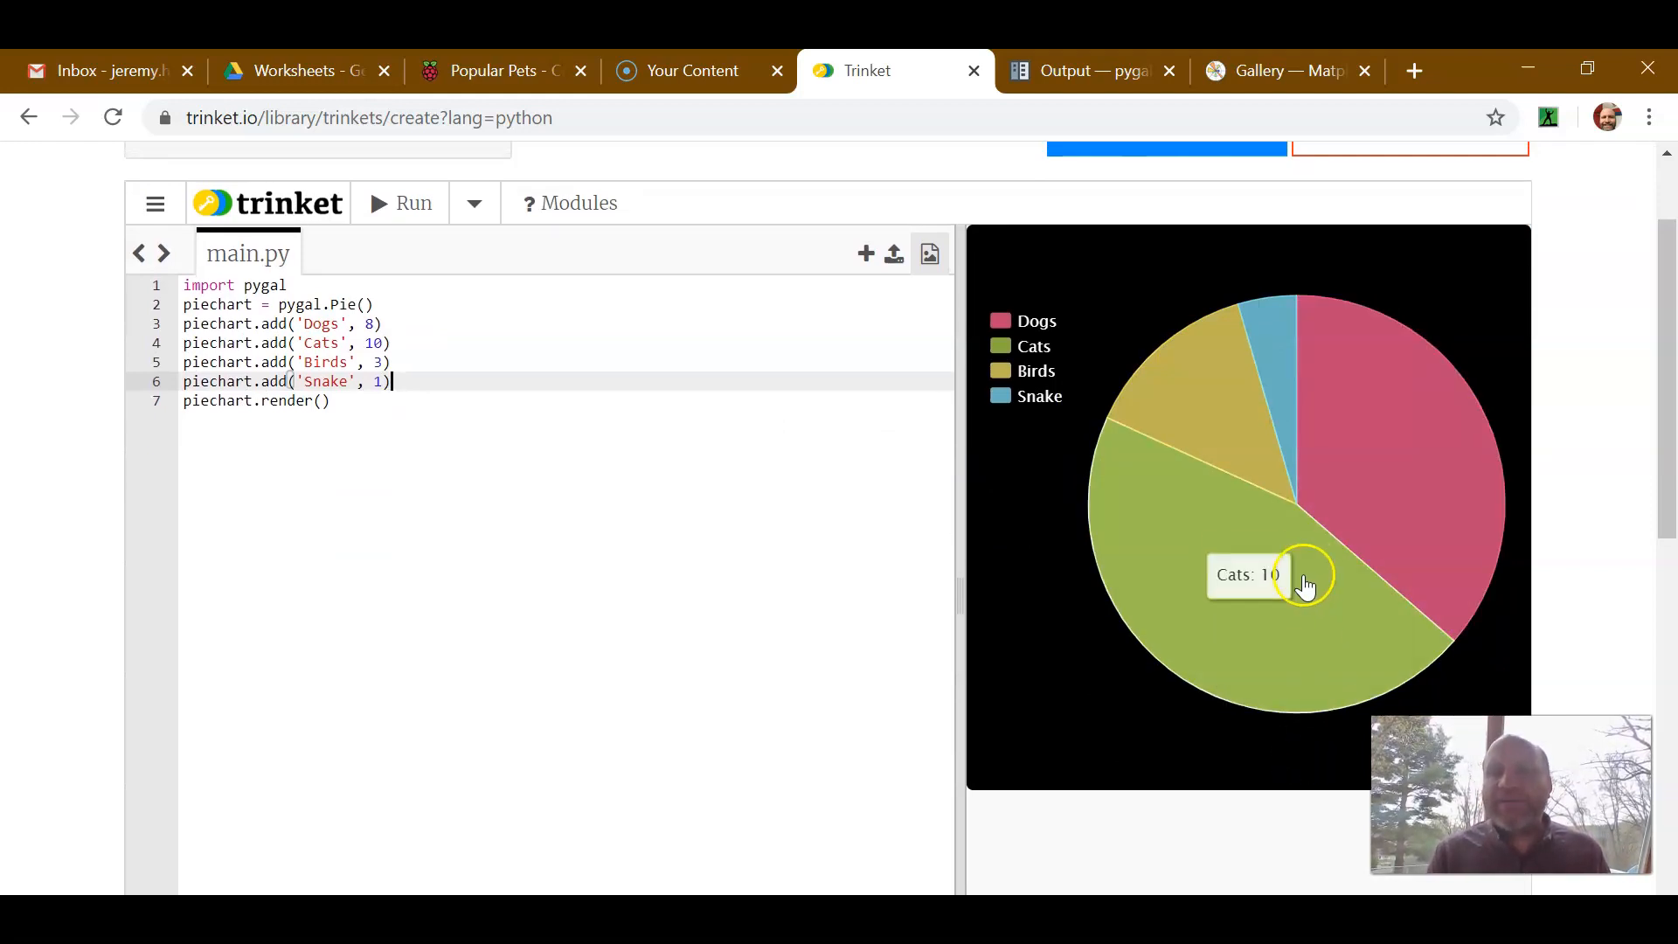
scroll(918, 505, "up", 2)
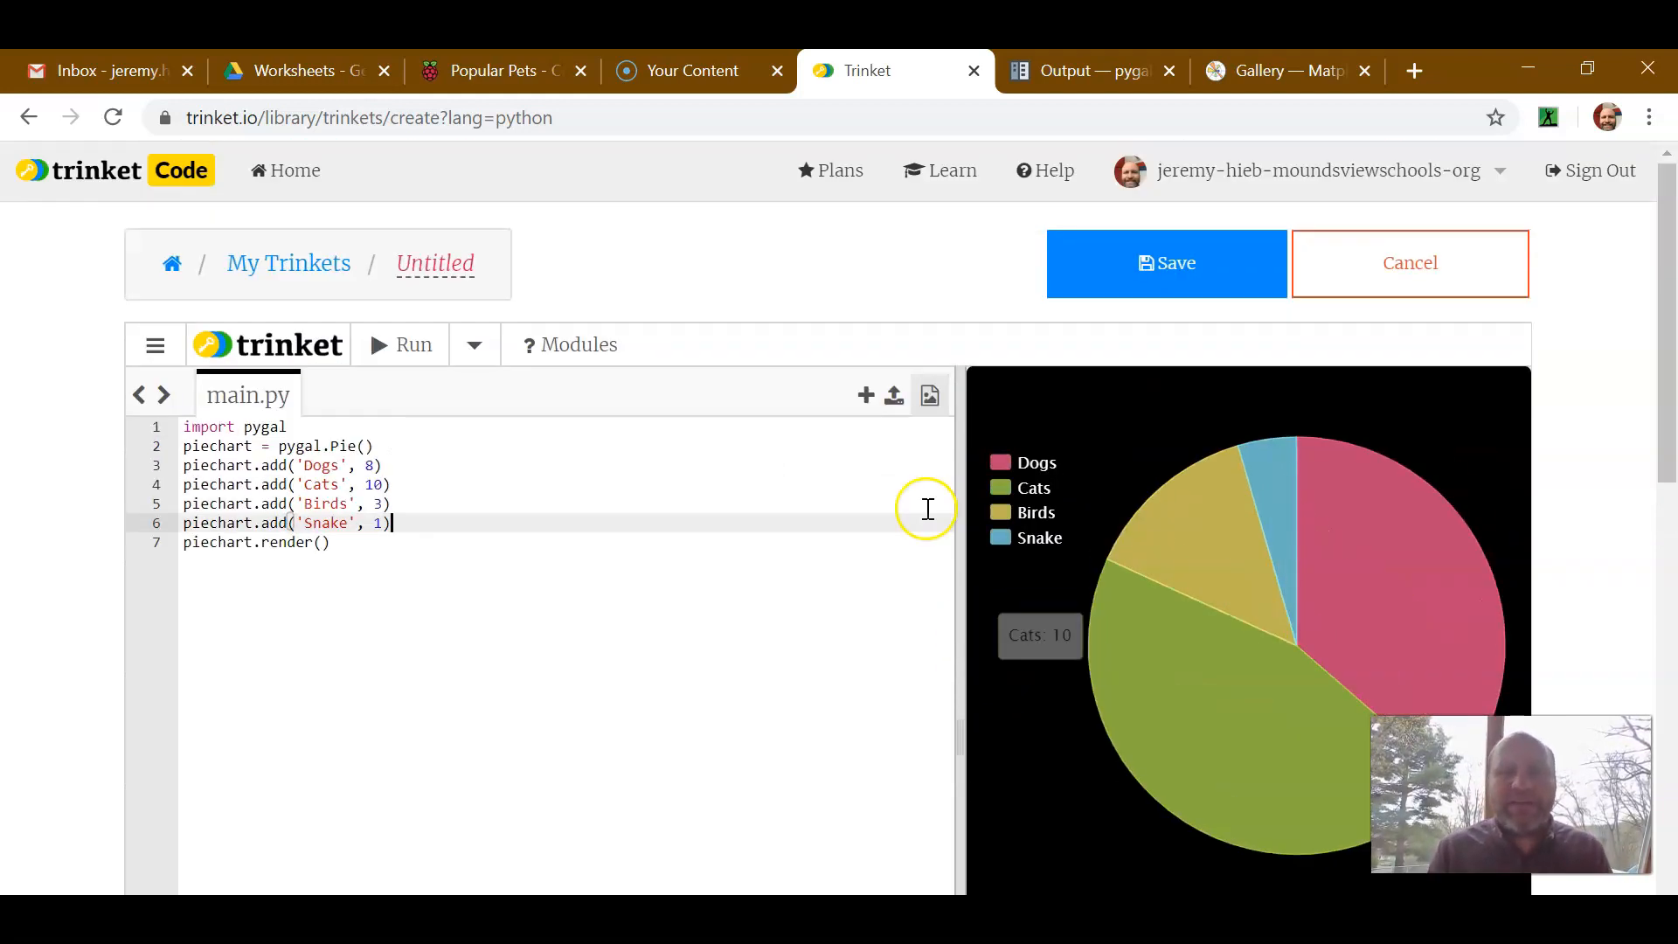